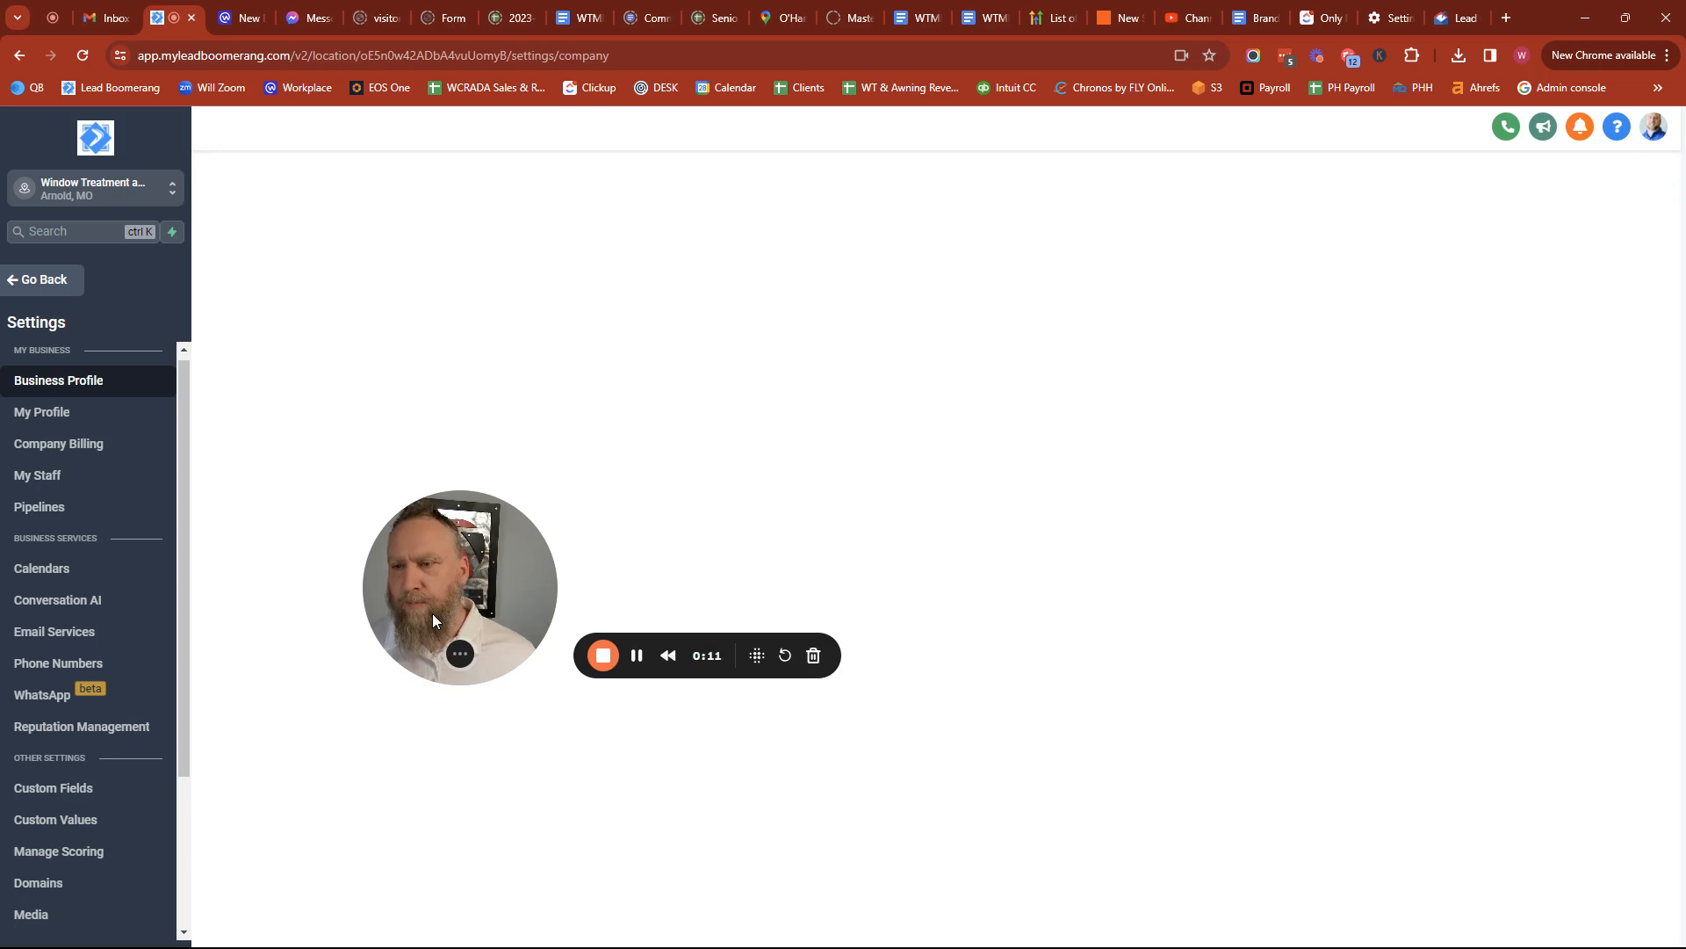
Open the phone number settings to see the Number Pools list with Website Pool.
left_click(57, 669)
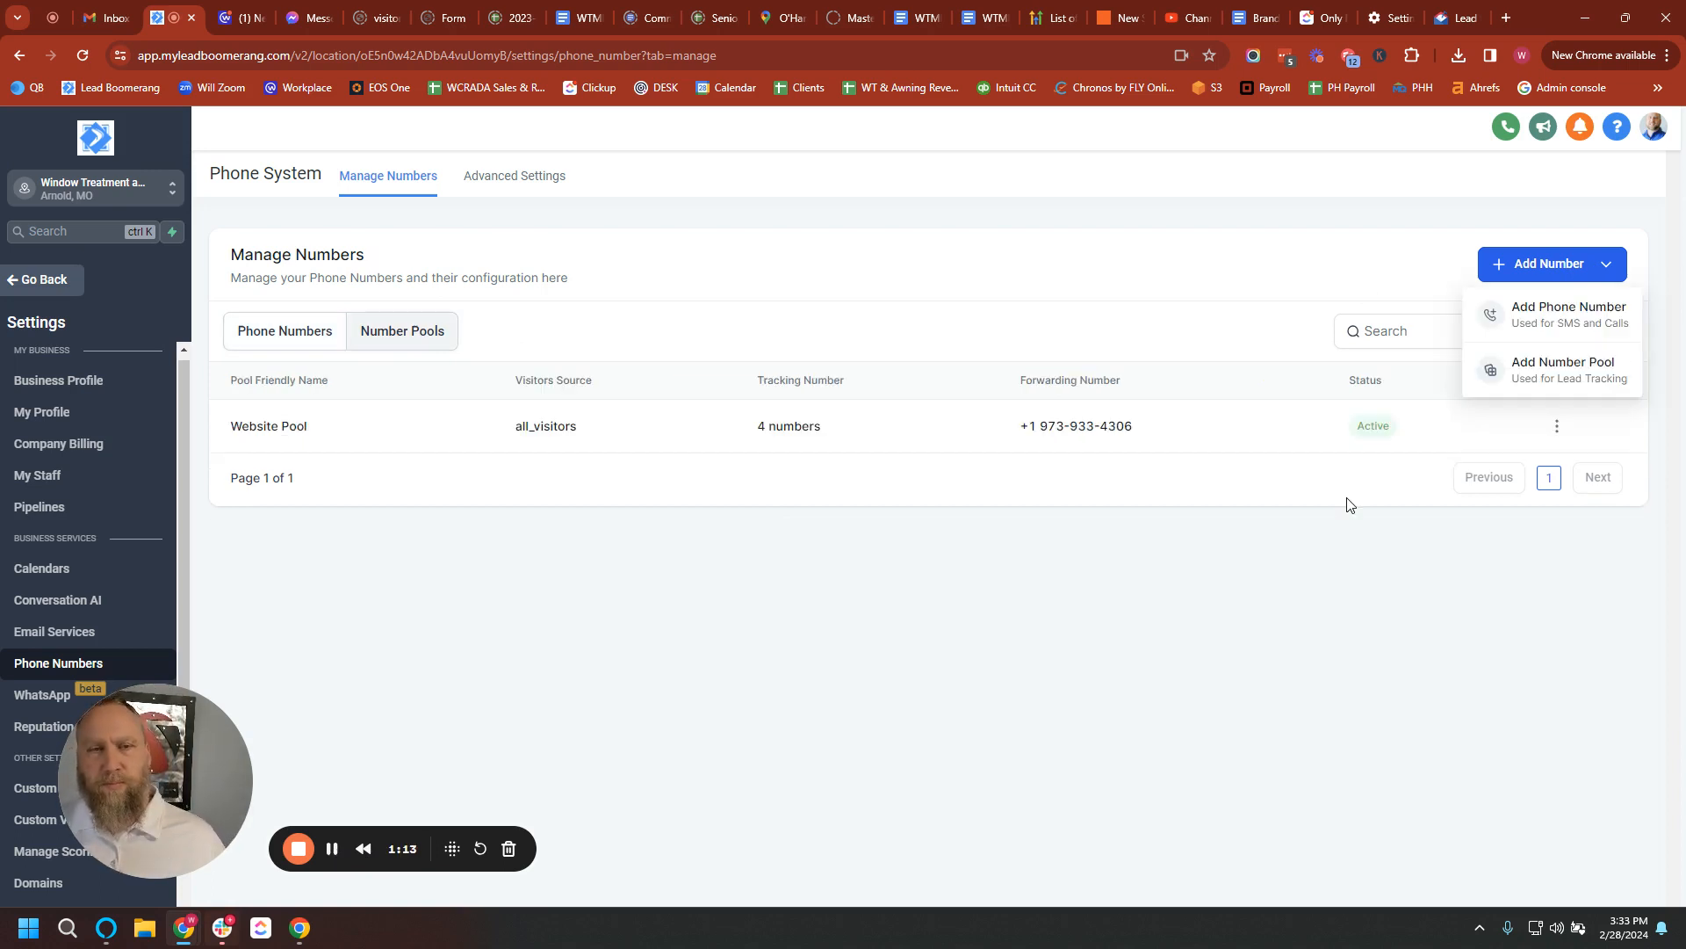
Start a new number pool tracking Visitors Activity for all visitors.
left_click(1553, 372)
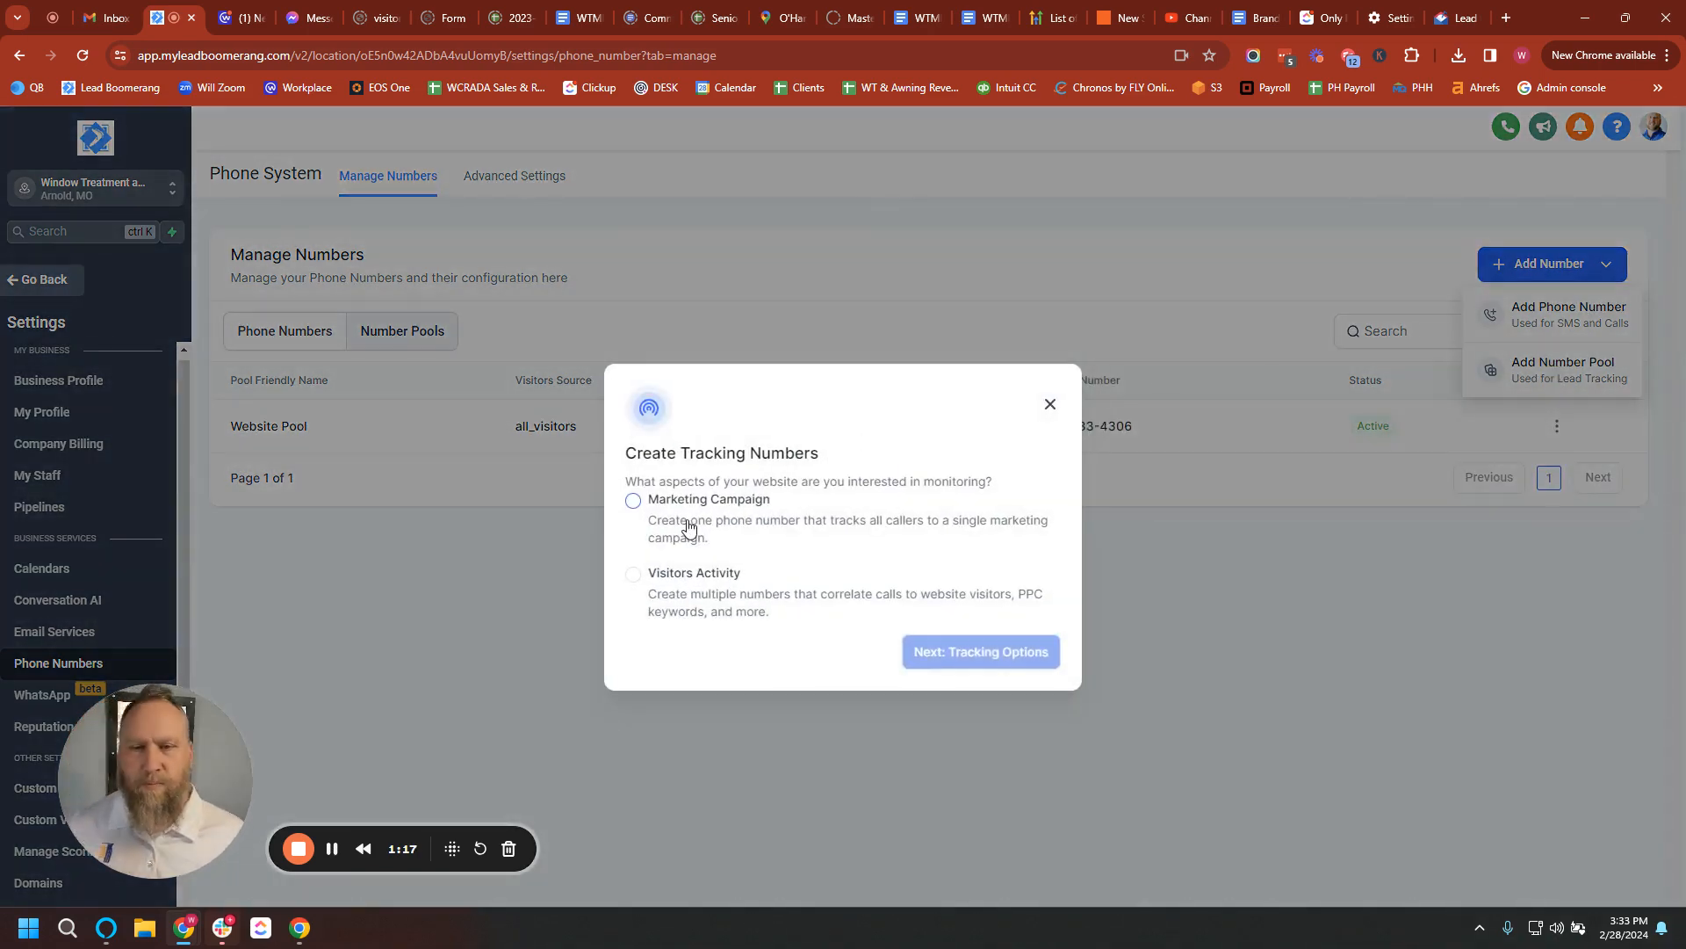
left_click(689, 578)
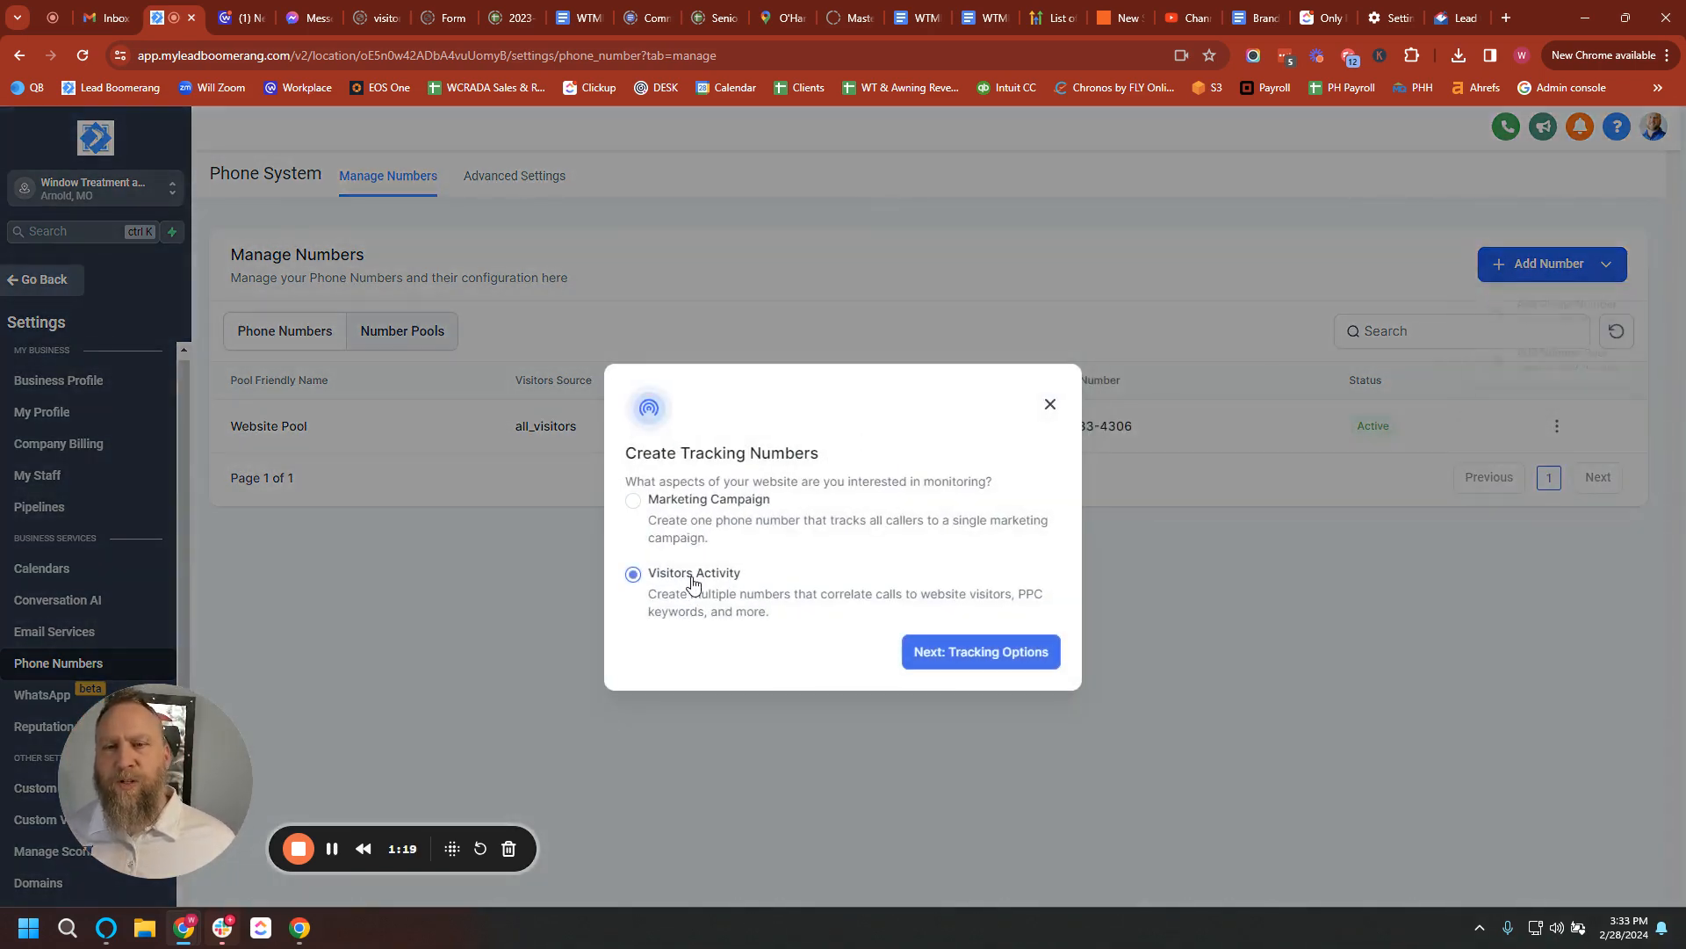
left_click(991, 655)
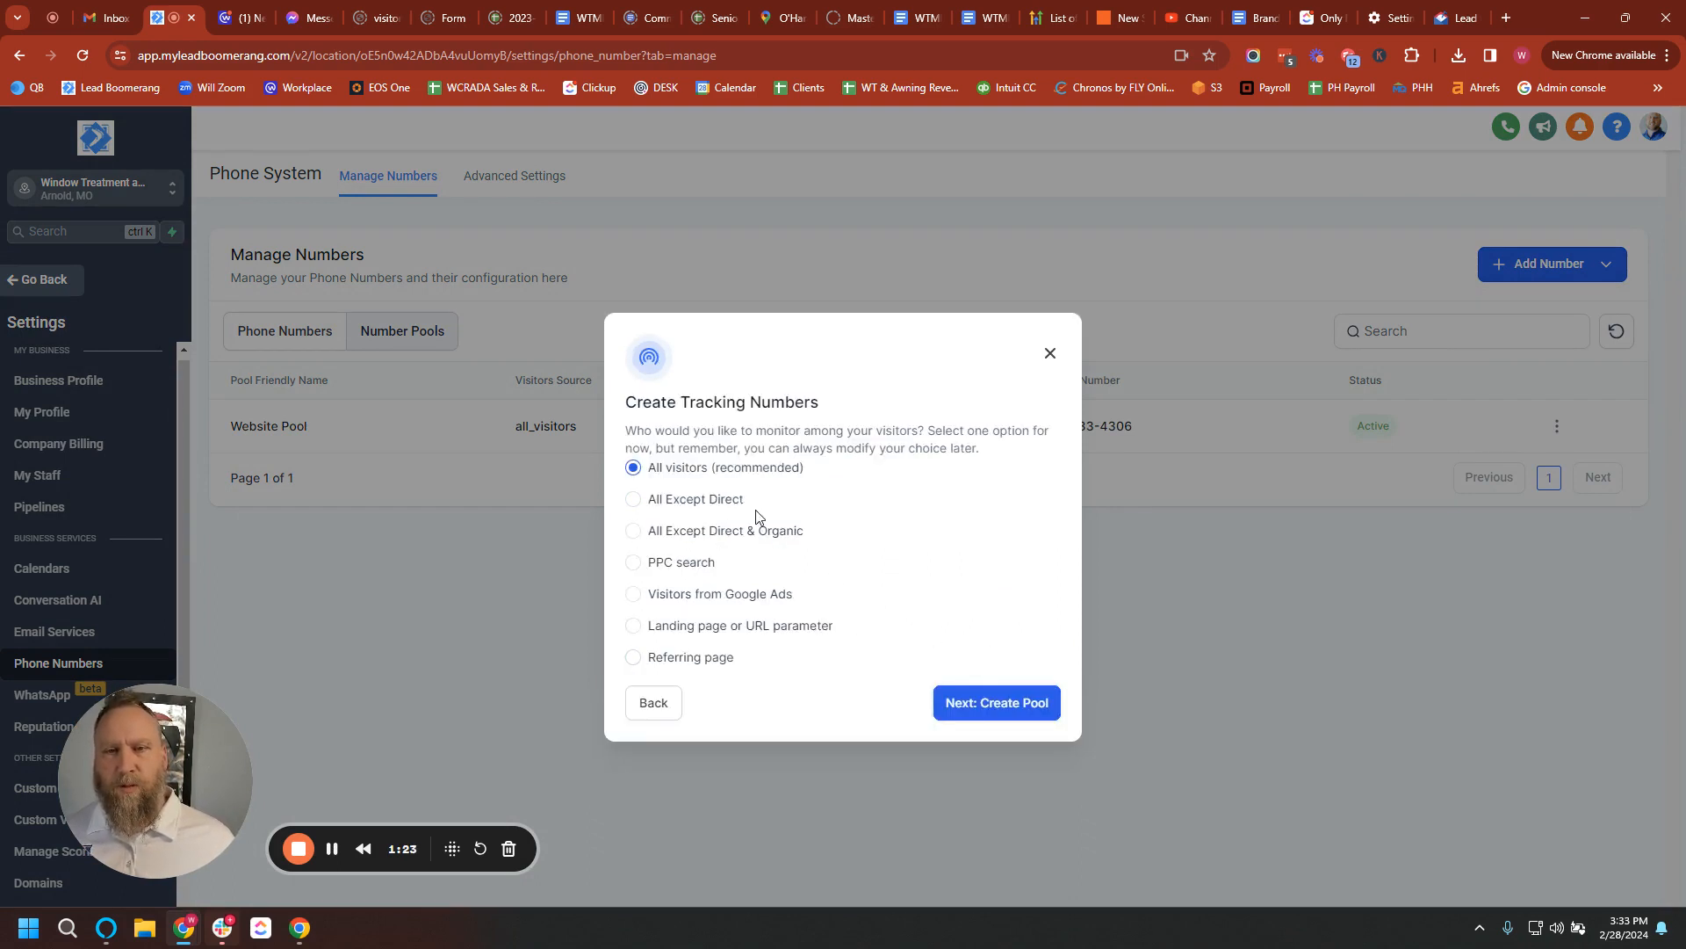
left_click(1007, 709)
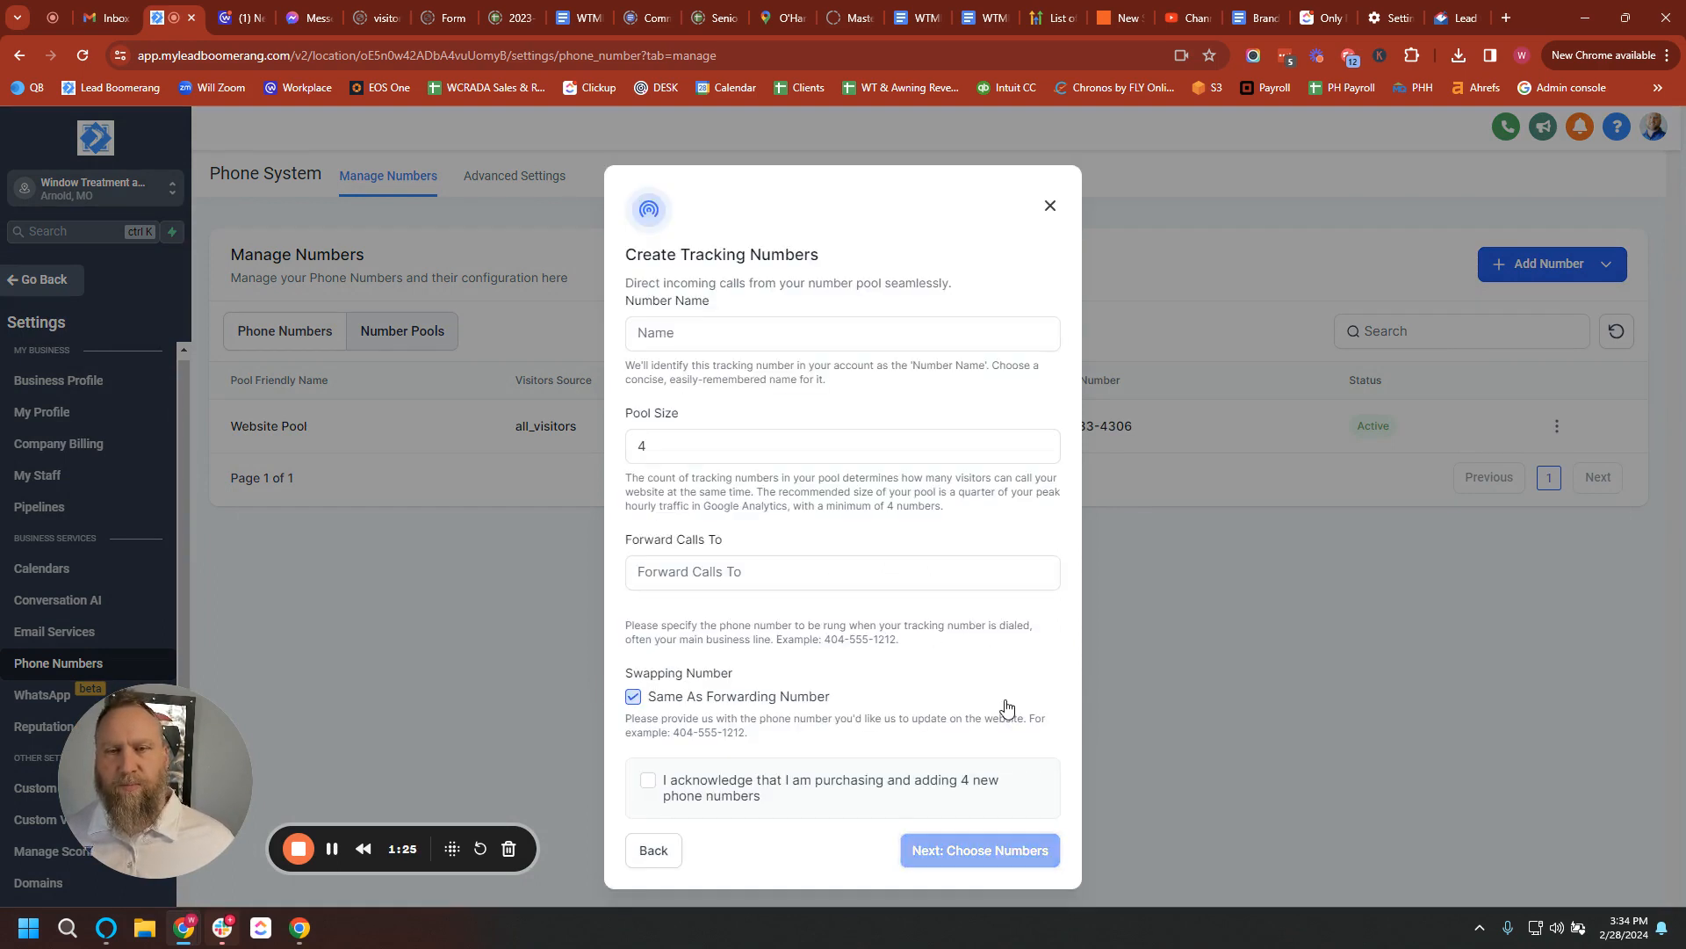
Name the pool 'Website' and set its pool size to 4.
left_click(683, 337)
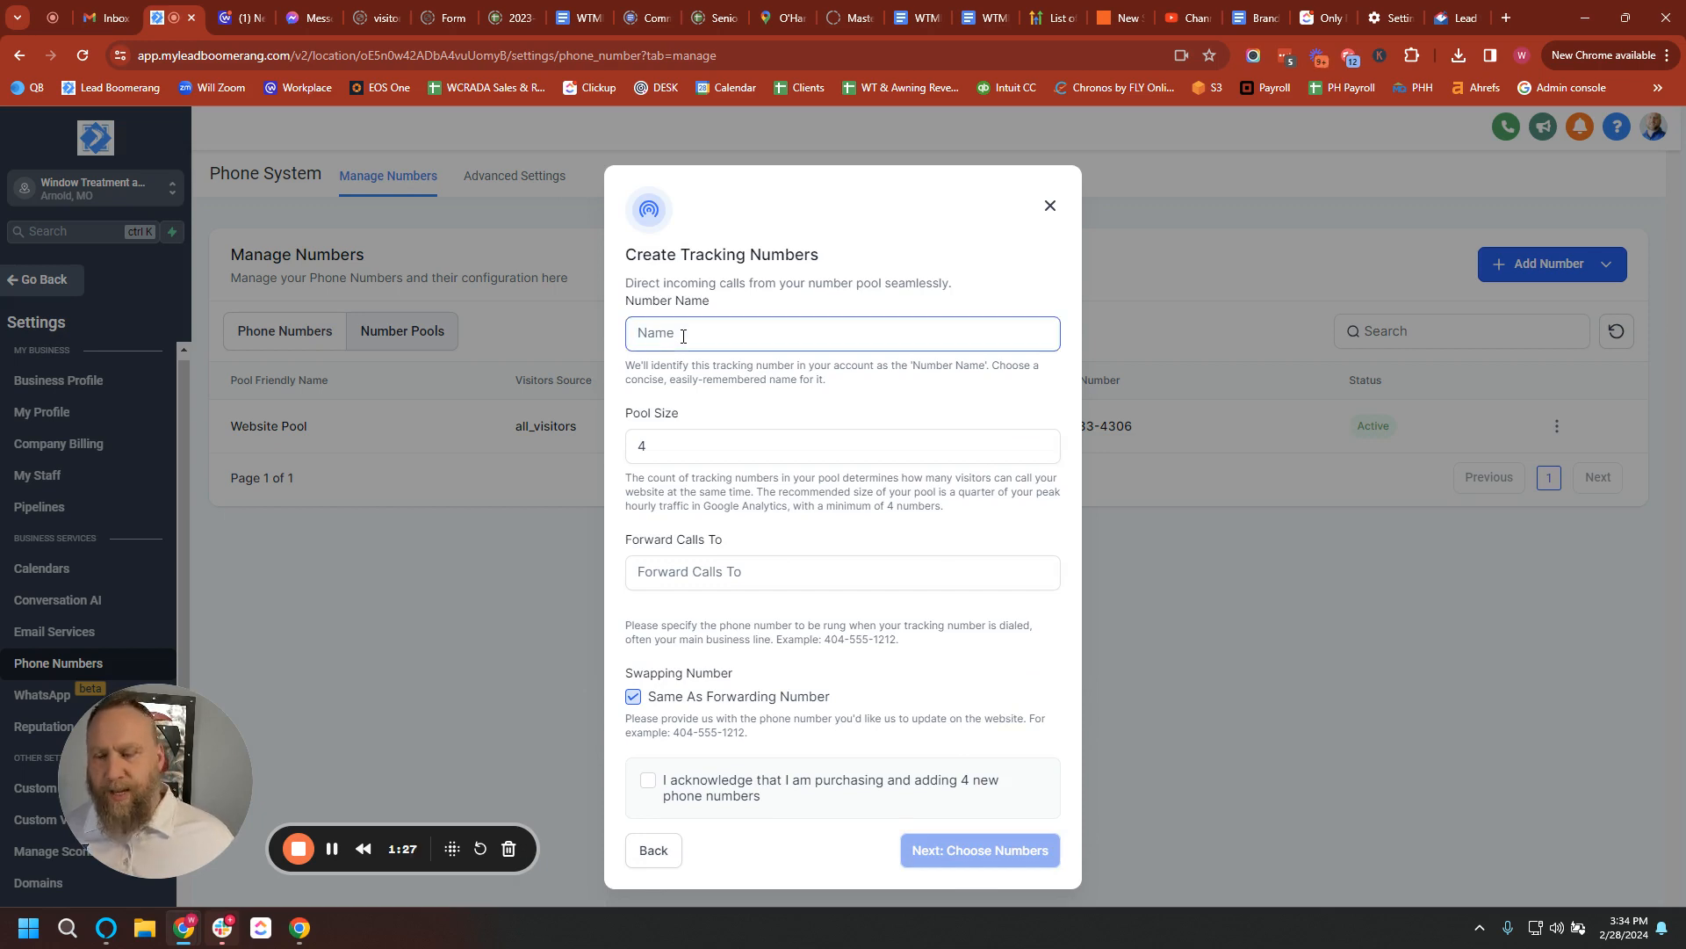
type("WEbsite")
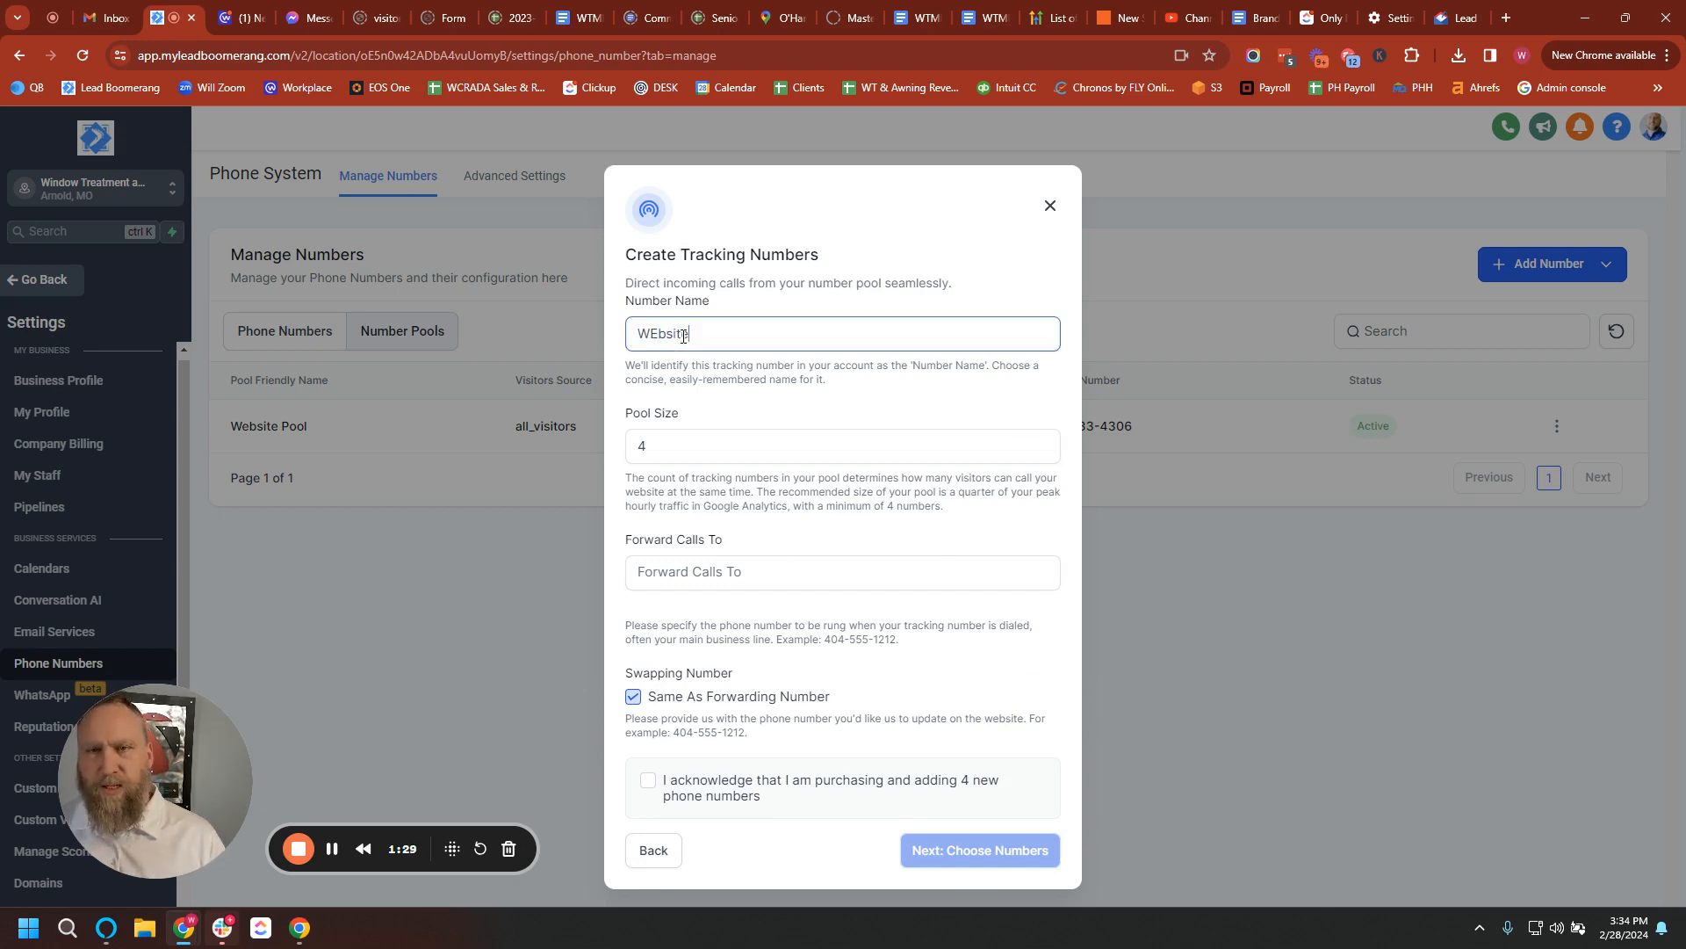
key("Delete")
type("e")
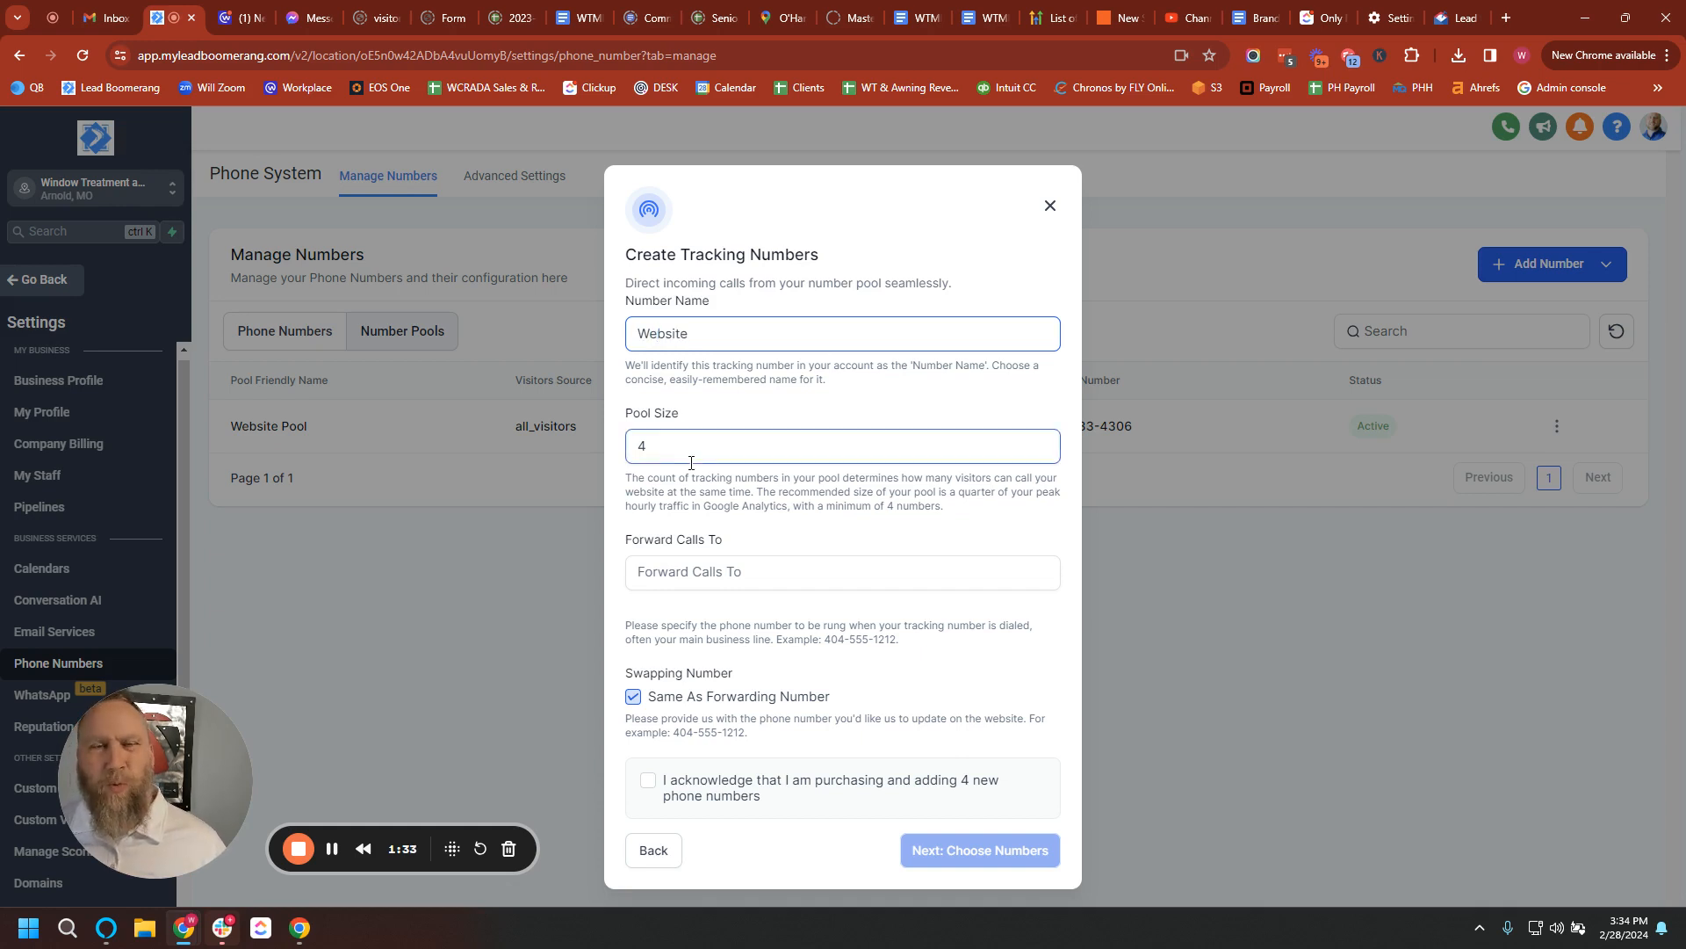
left_click(642, 449)
type("4")
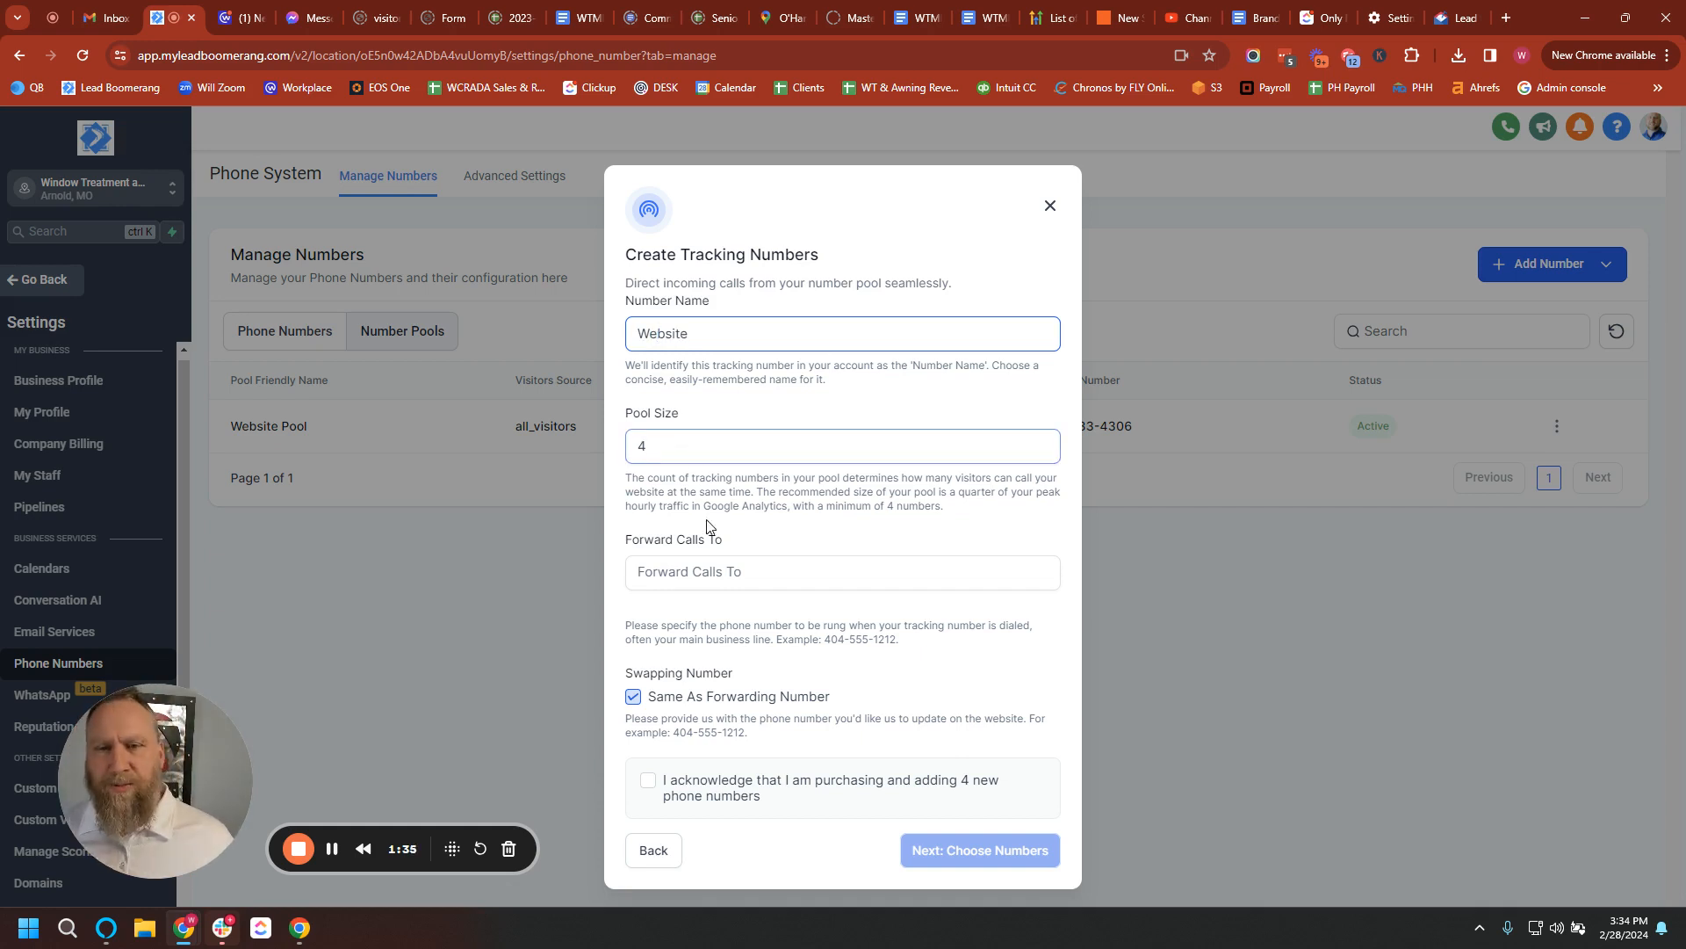
Forward the pool's calls to the business line and acknowledge buying 4 new numbers.
left_click(731, 572)
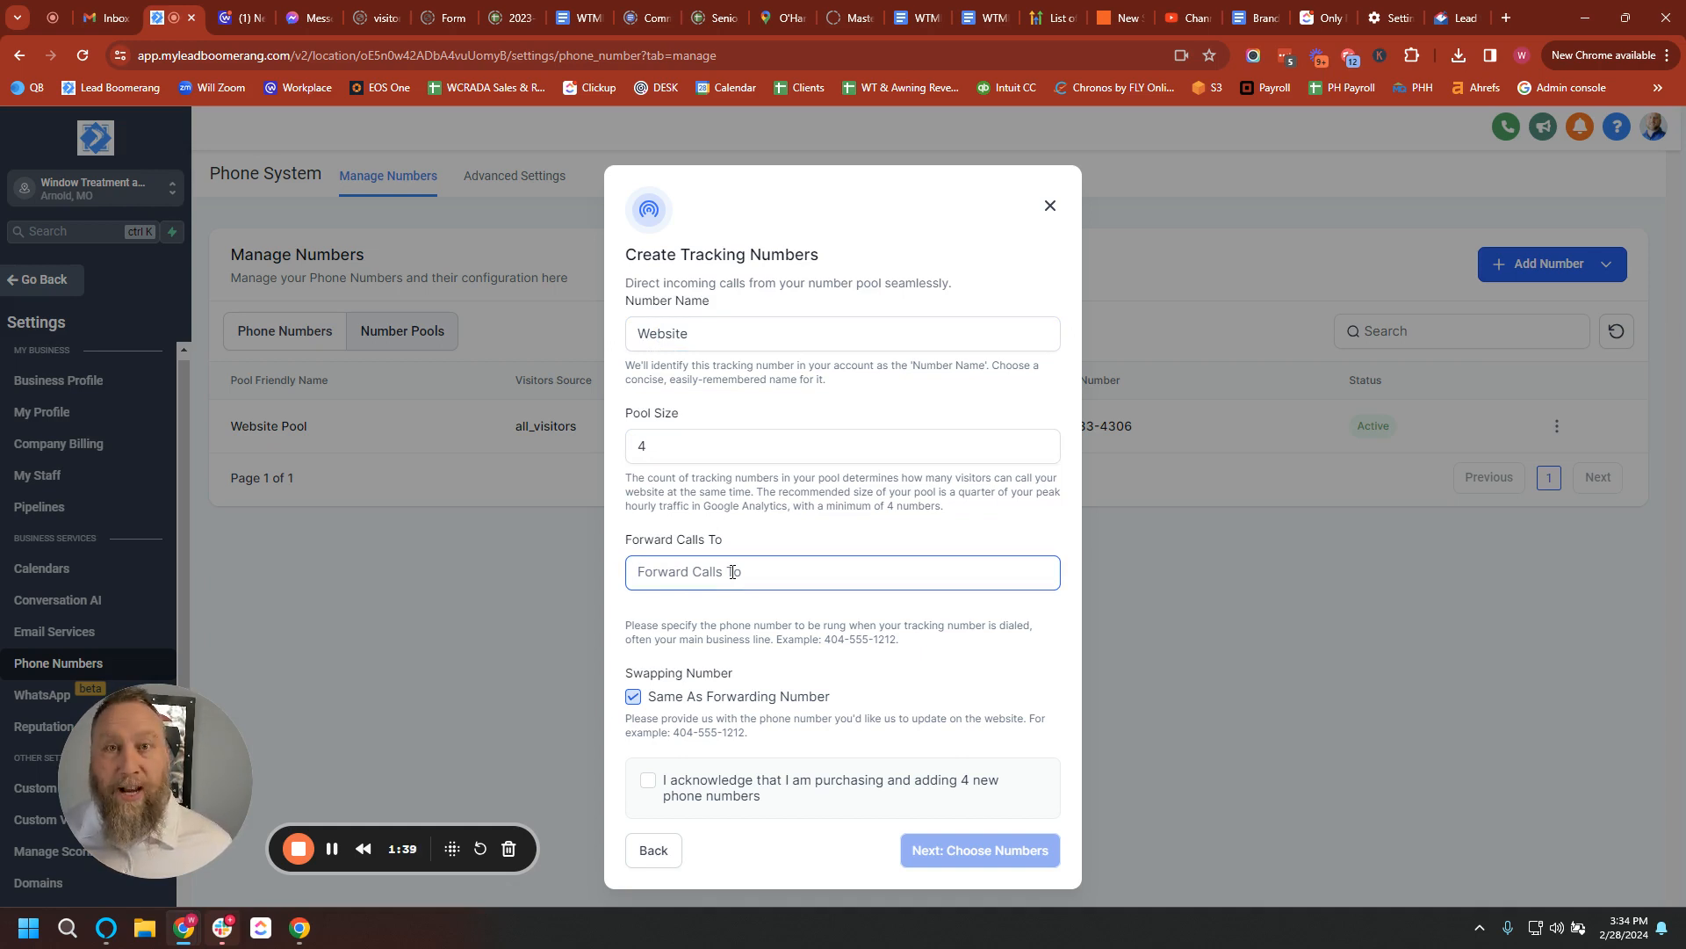
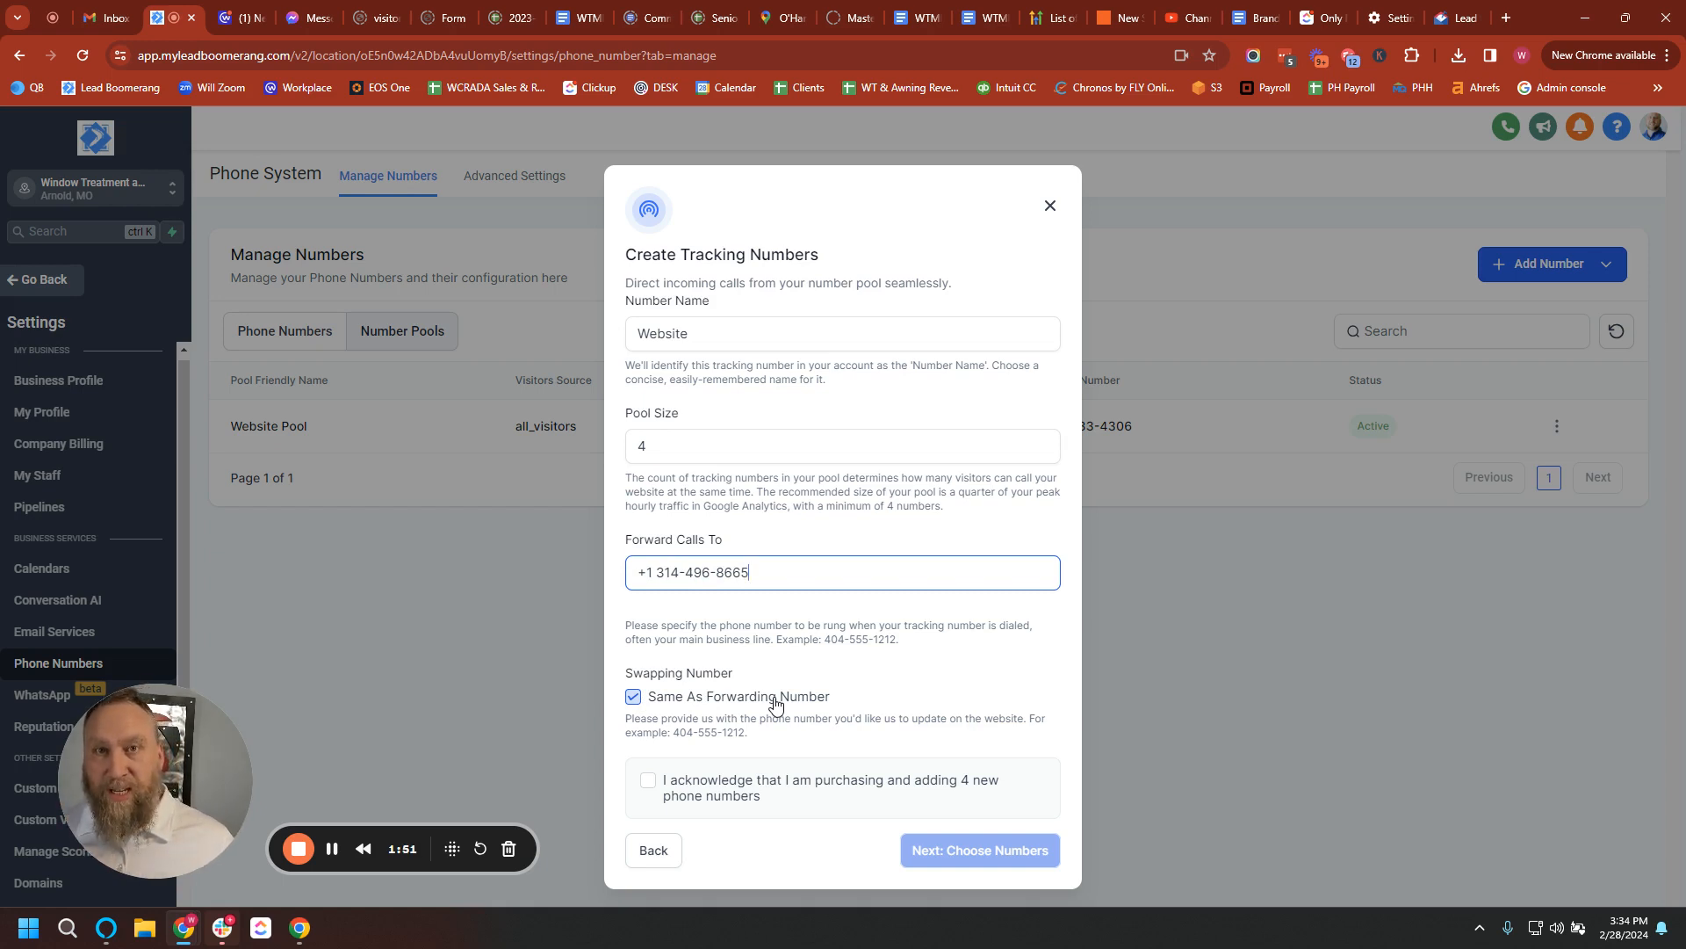
left_click_drag(750, 573, 619, 591)
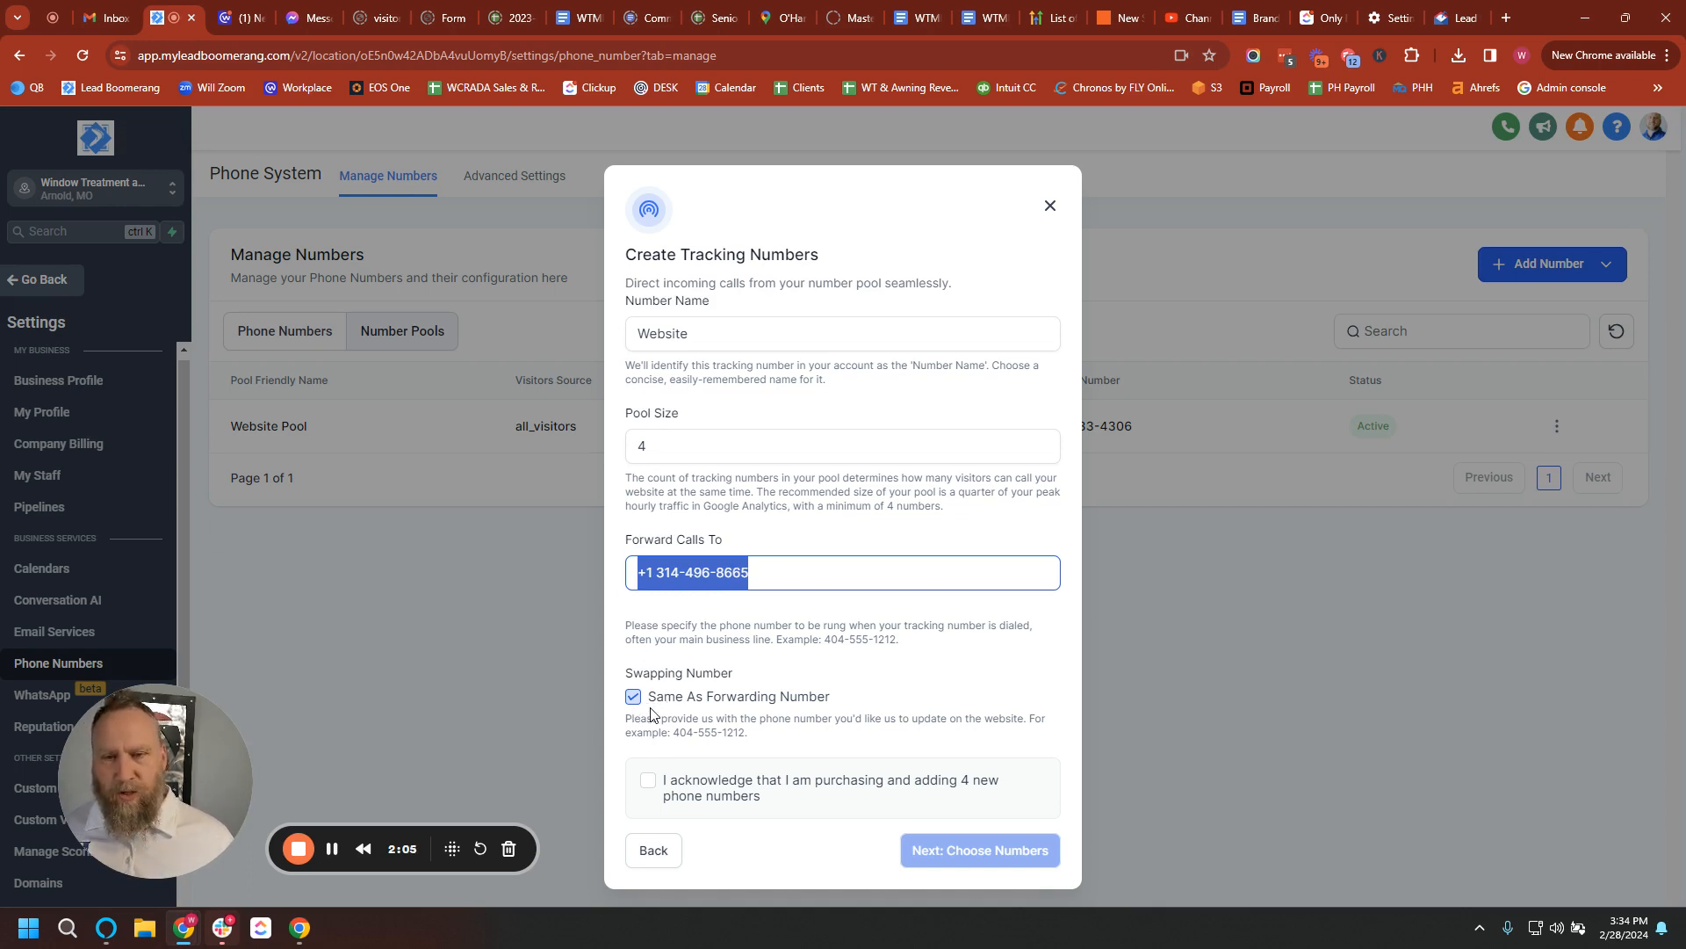
left_click(648, 782)
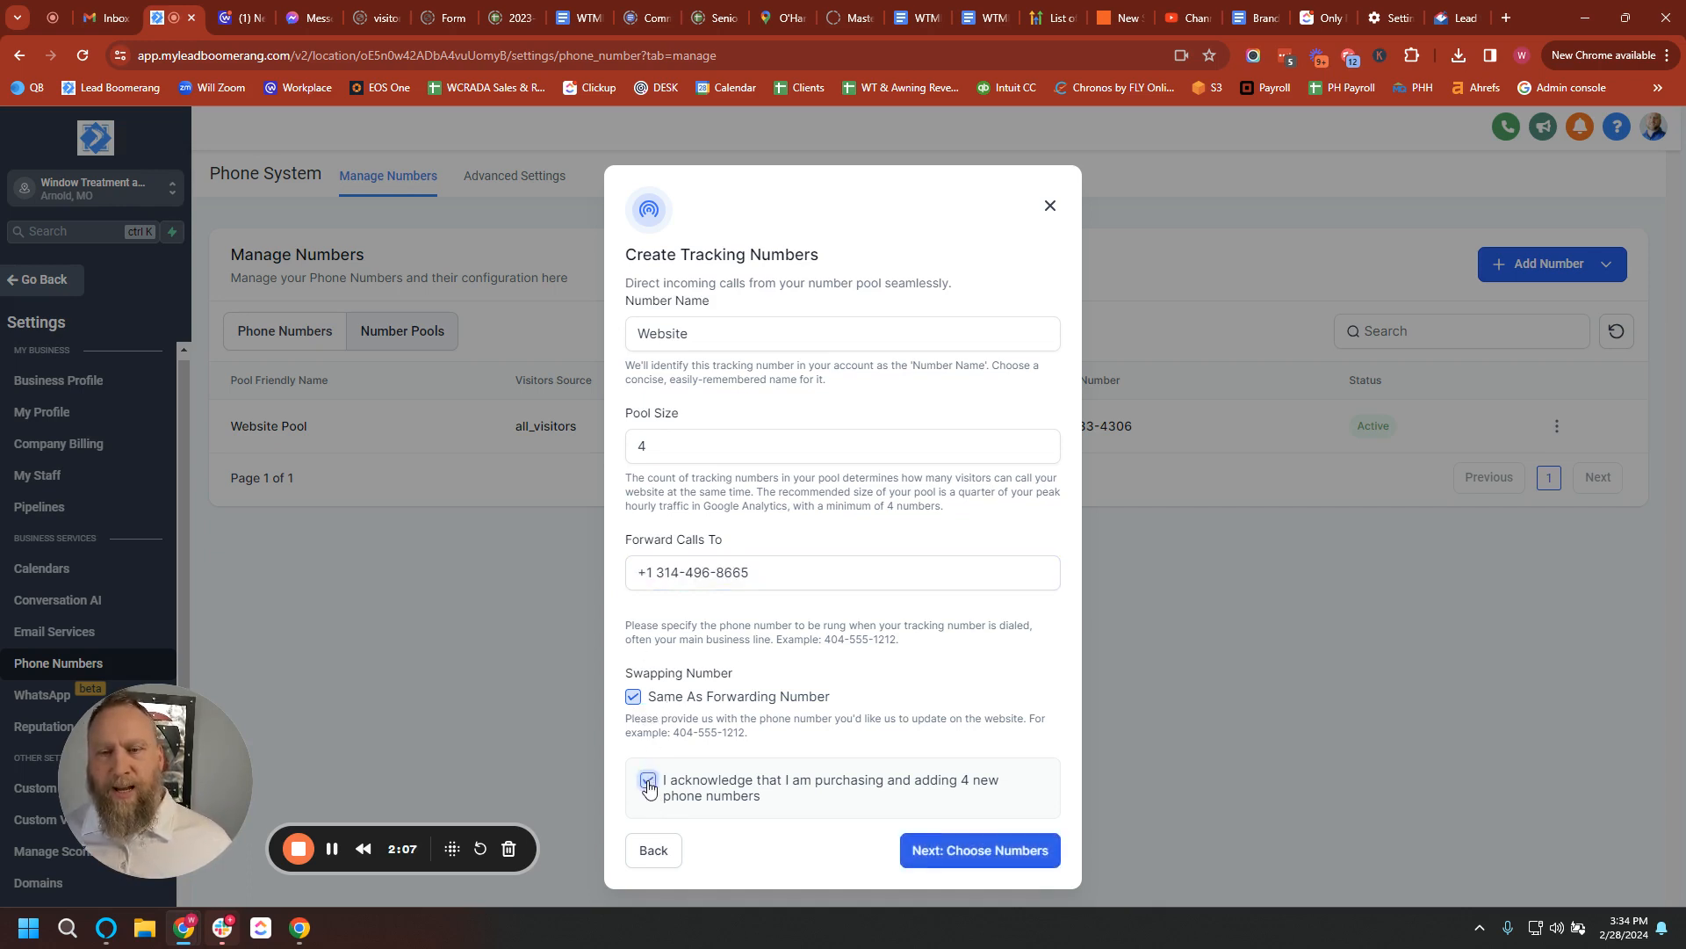
left_click(971, 850)
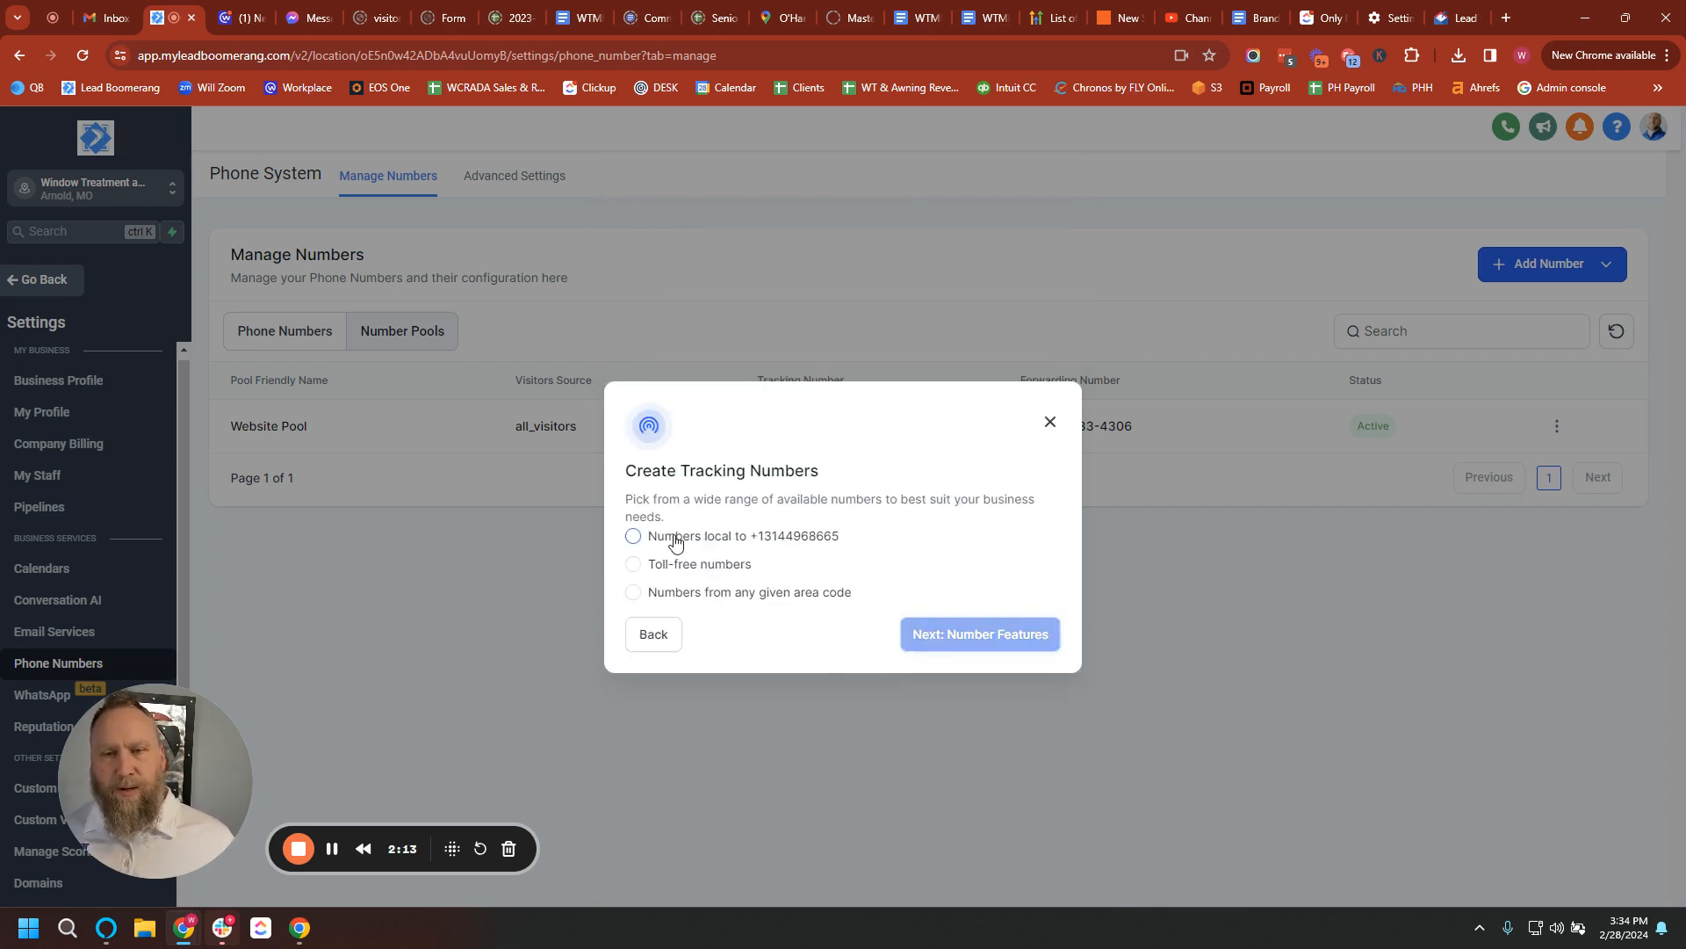
Pick the pool's numbers from area code 636 and confirm they are available.
left_click(742, 538)
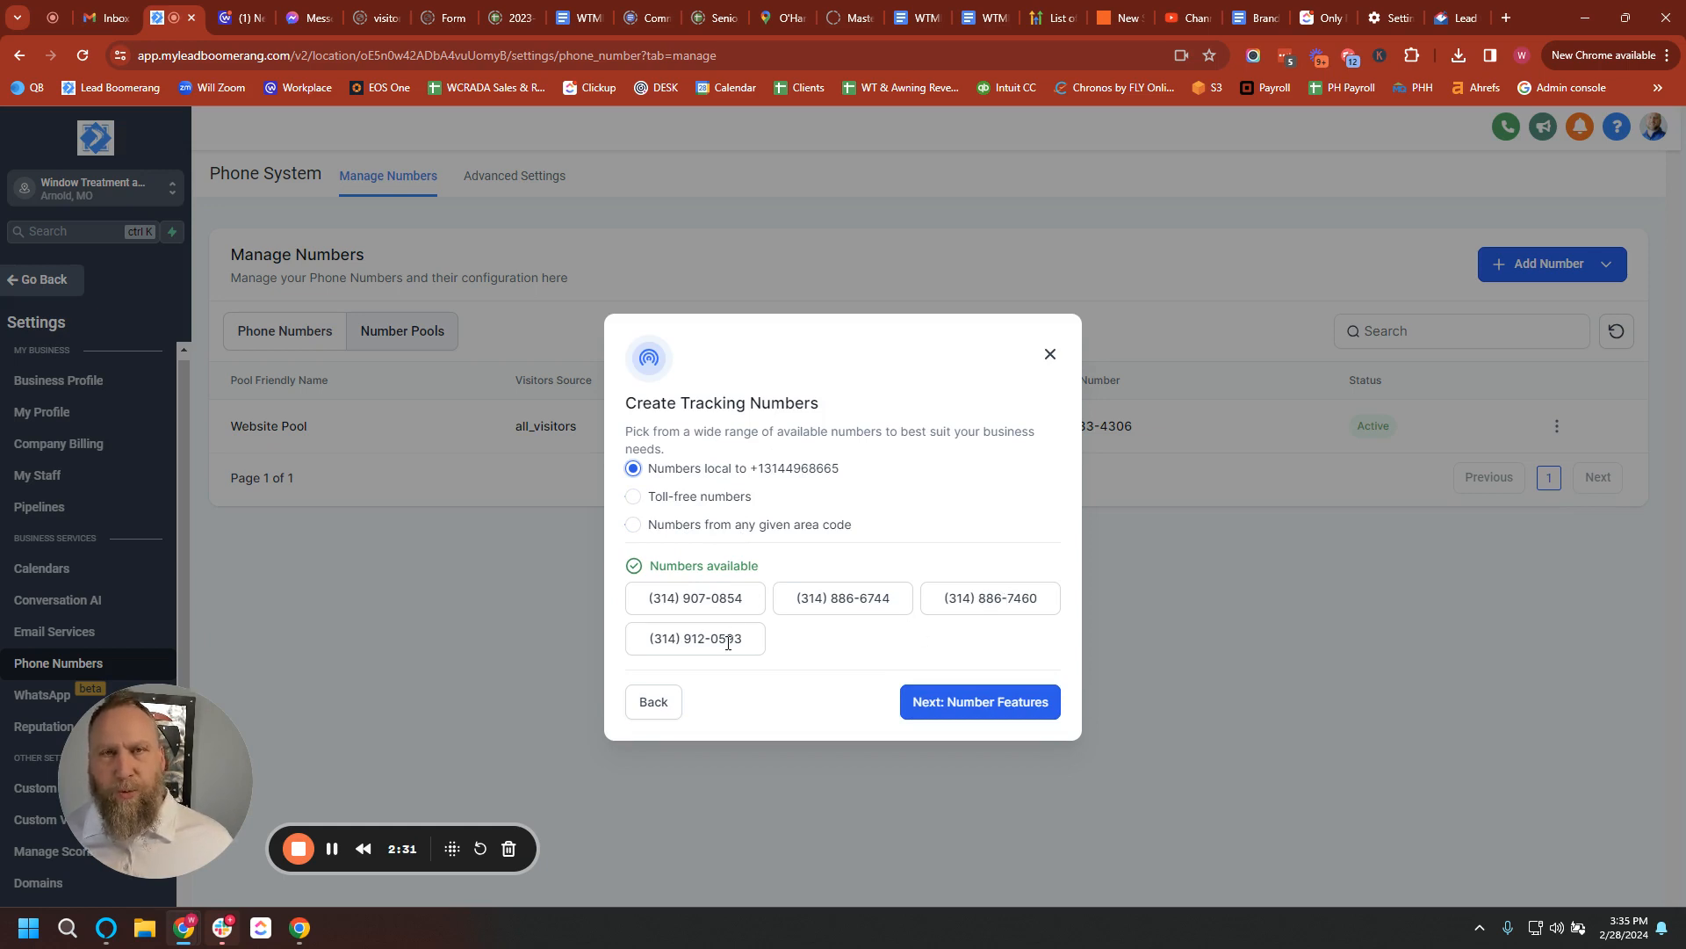
left_click(700, 527)
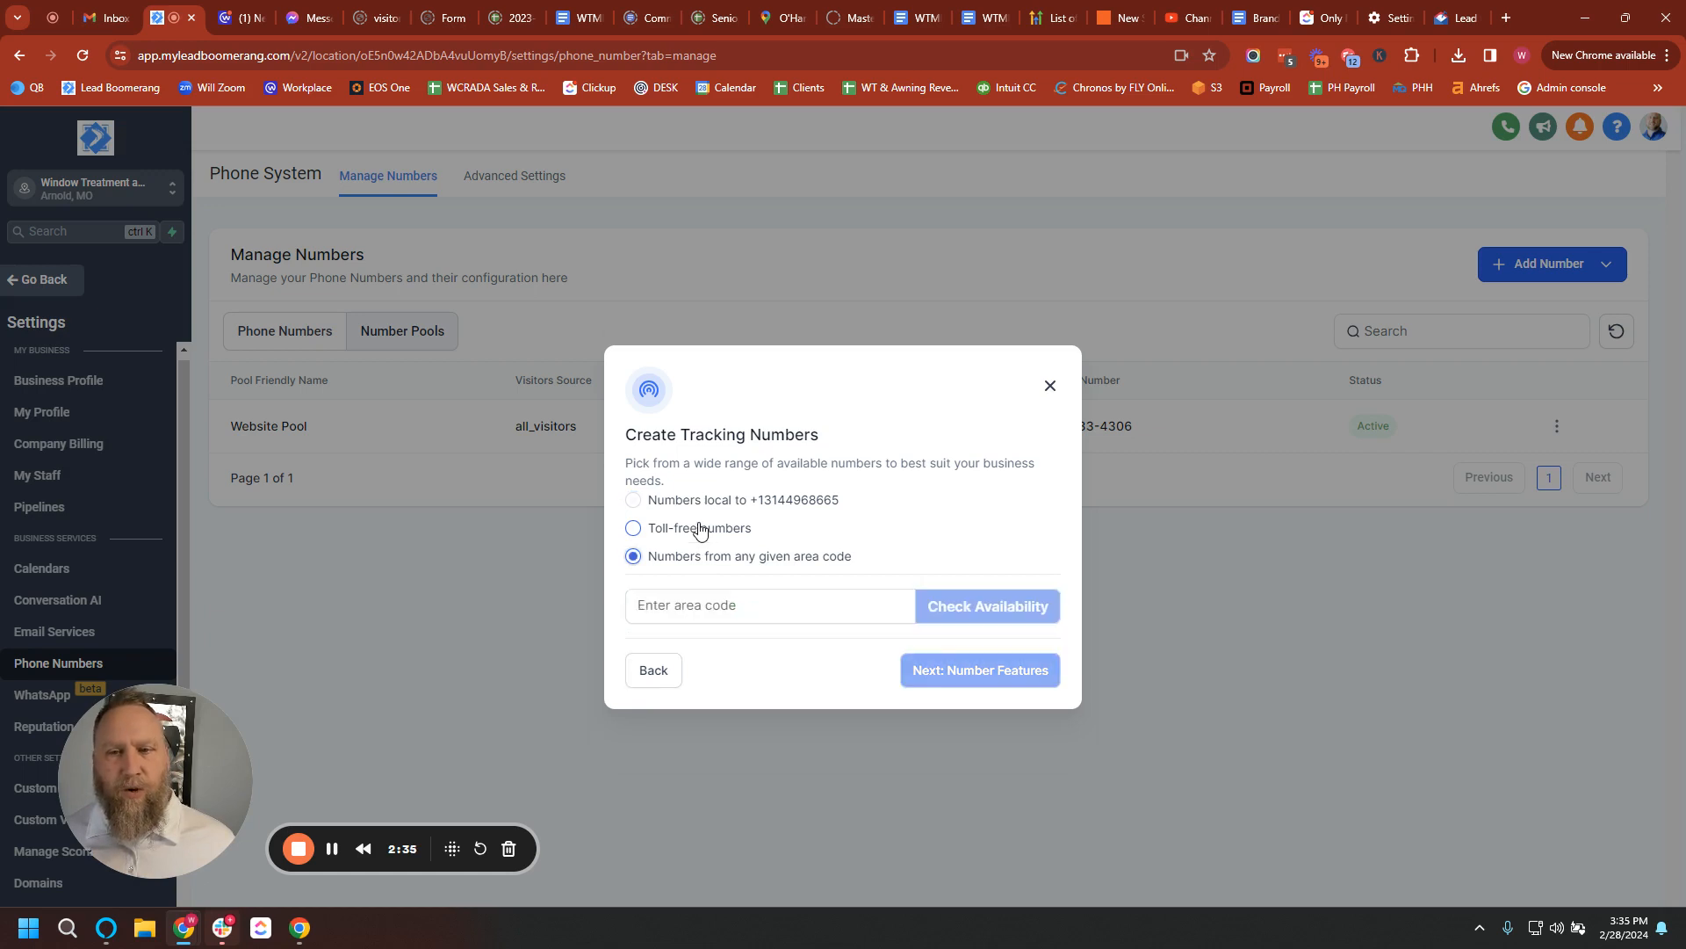
type("636")
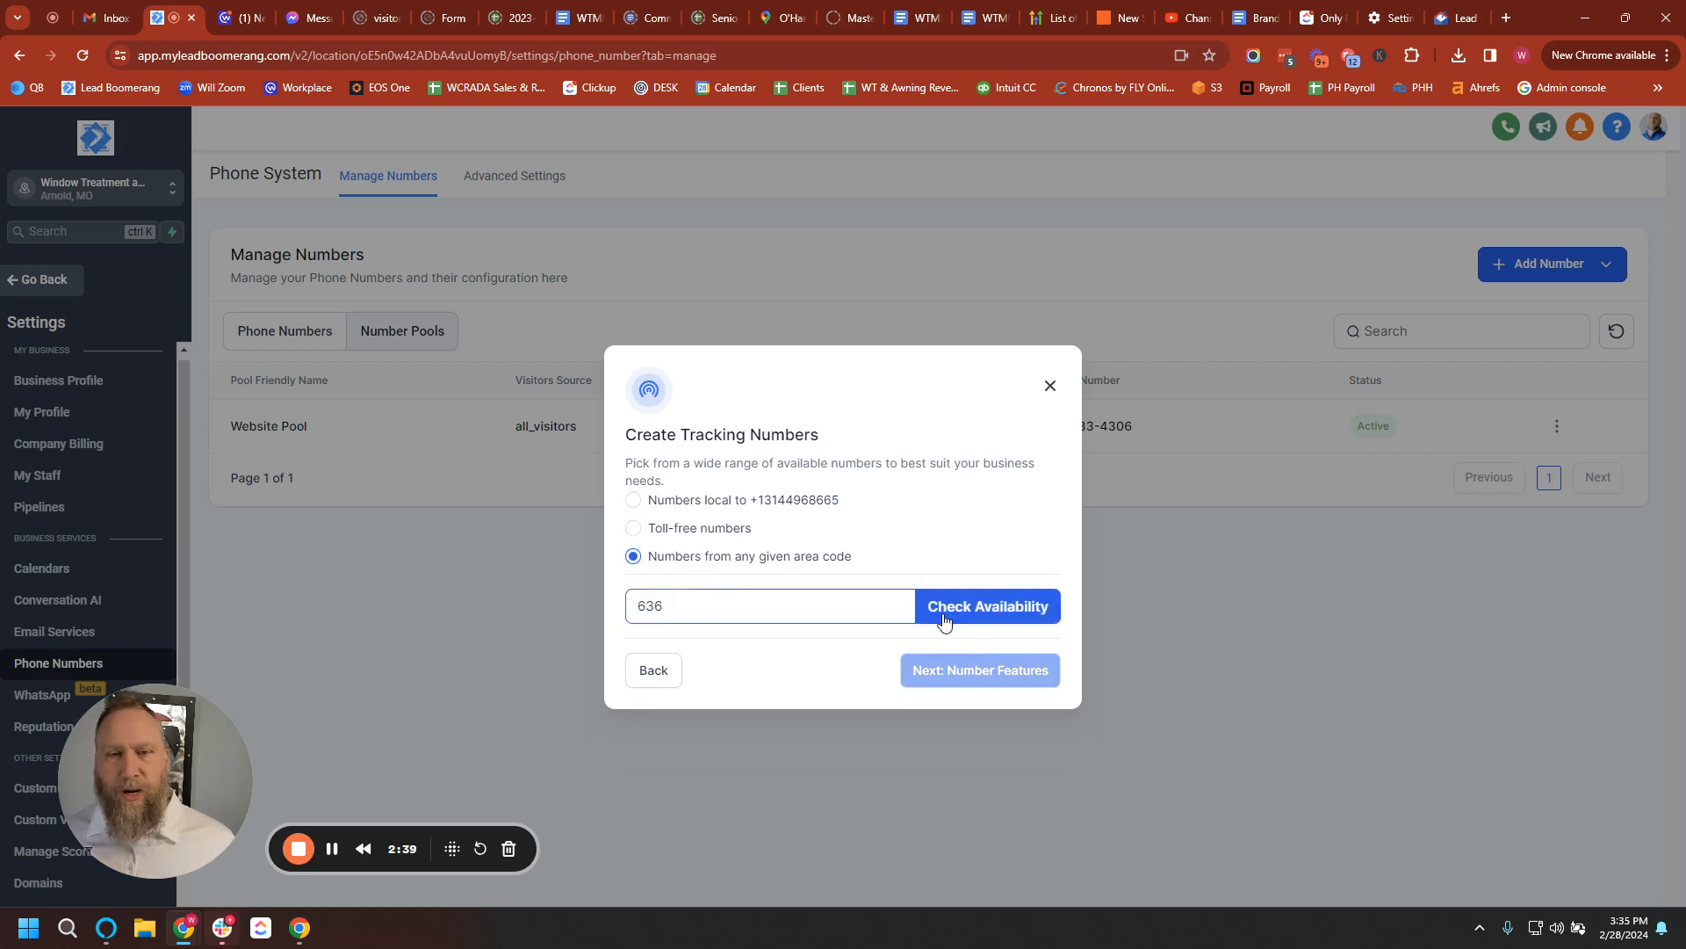
left_click(981, 615)
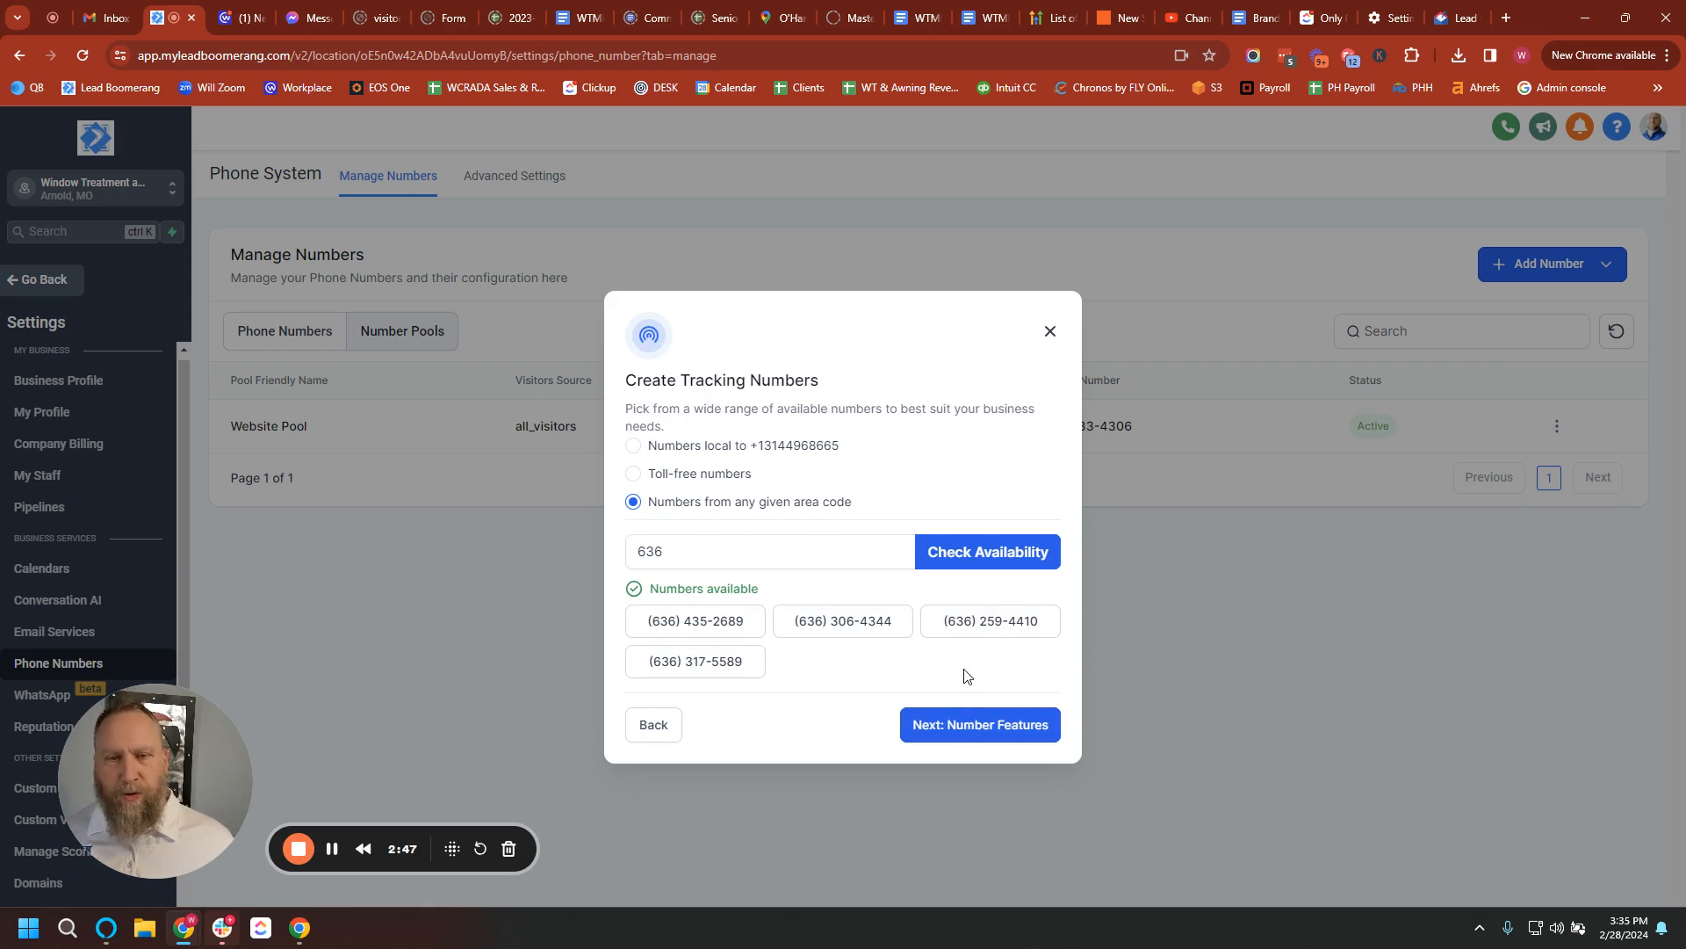
left_click(980, 726)
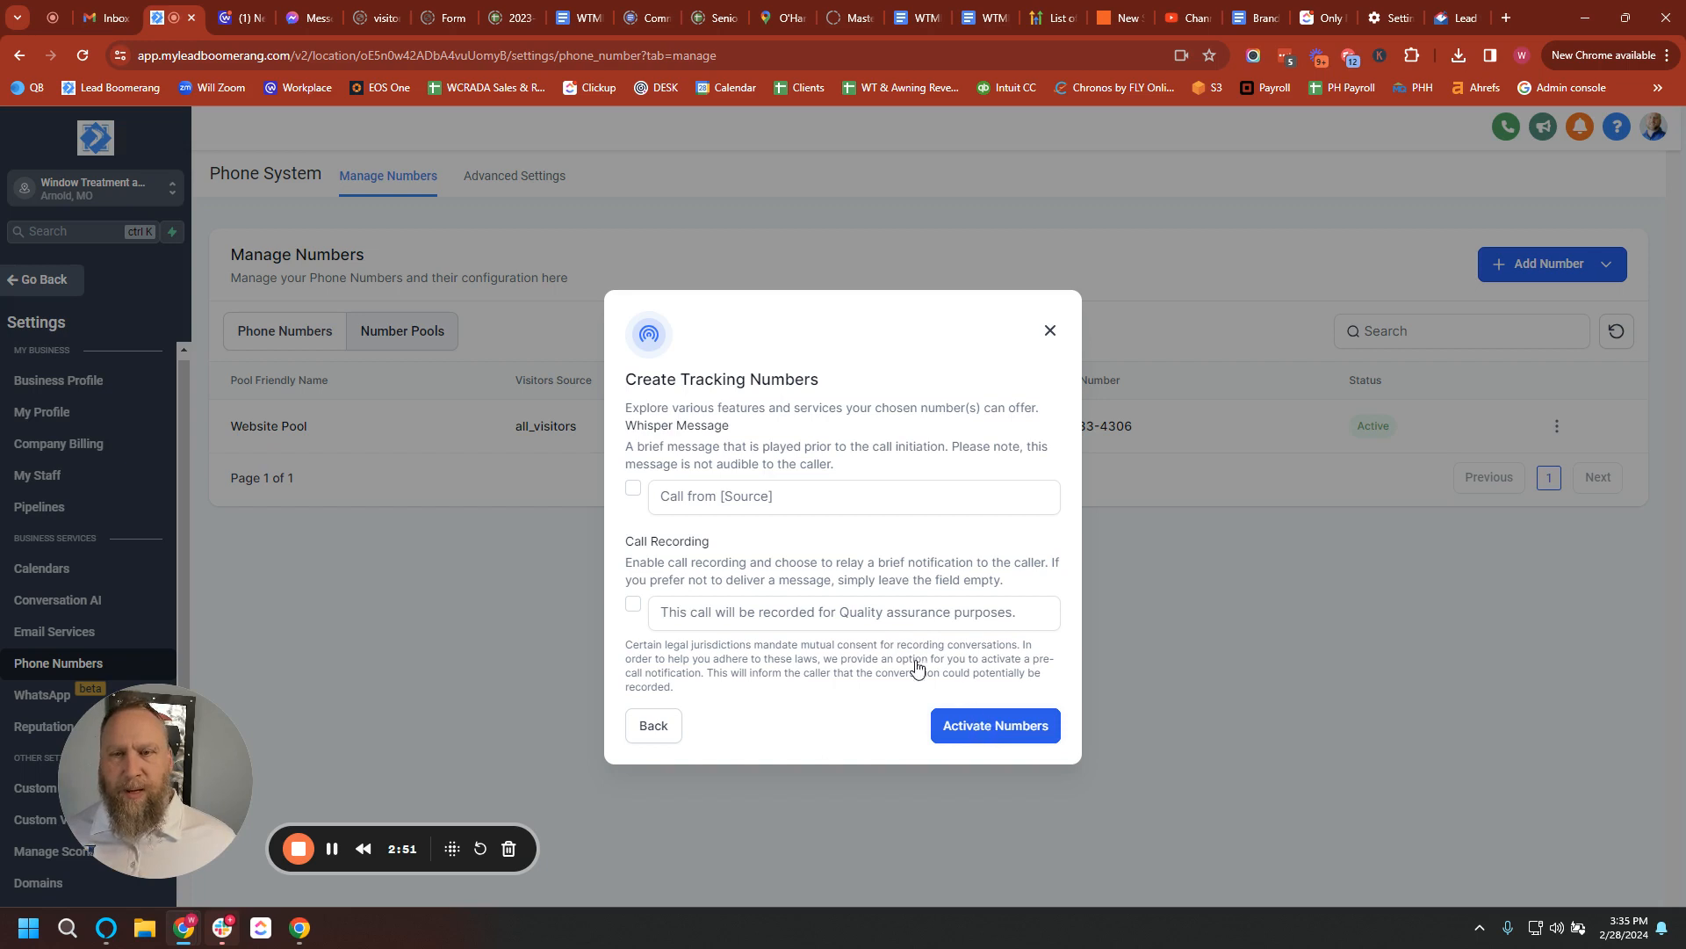
Leave the whisper message off, enable call recording, and activate the new numbers.
left_click(690, 498)
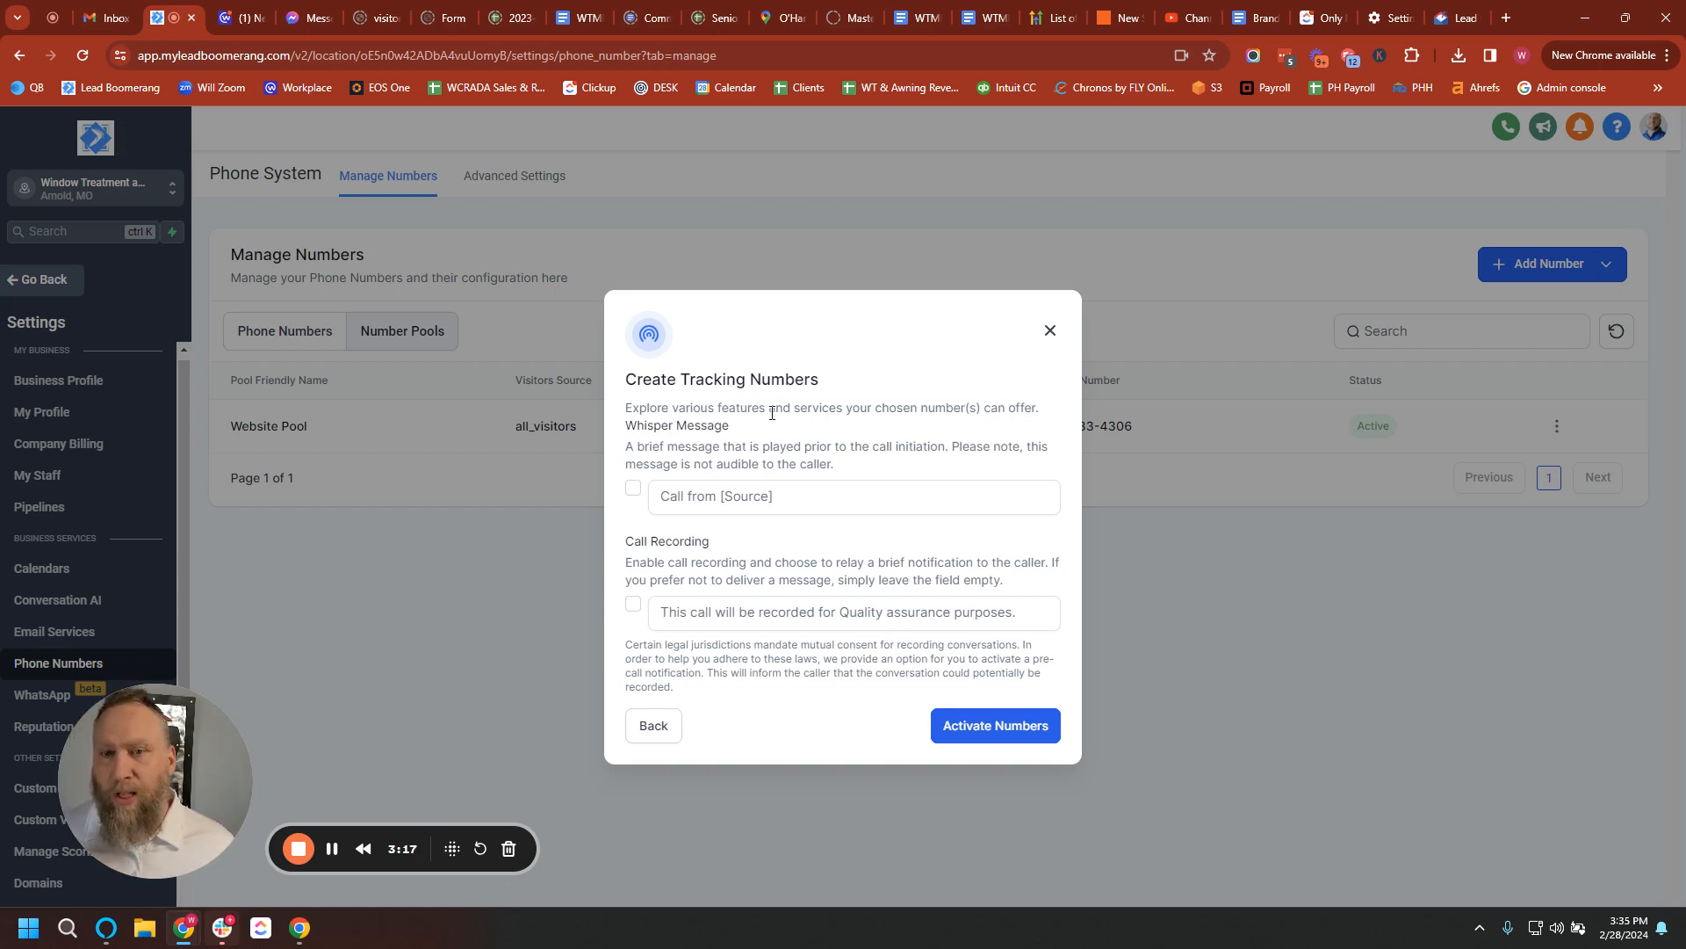
left_click(715, 599)
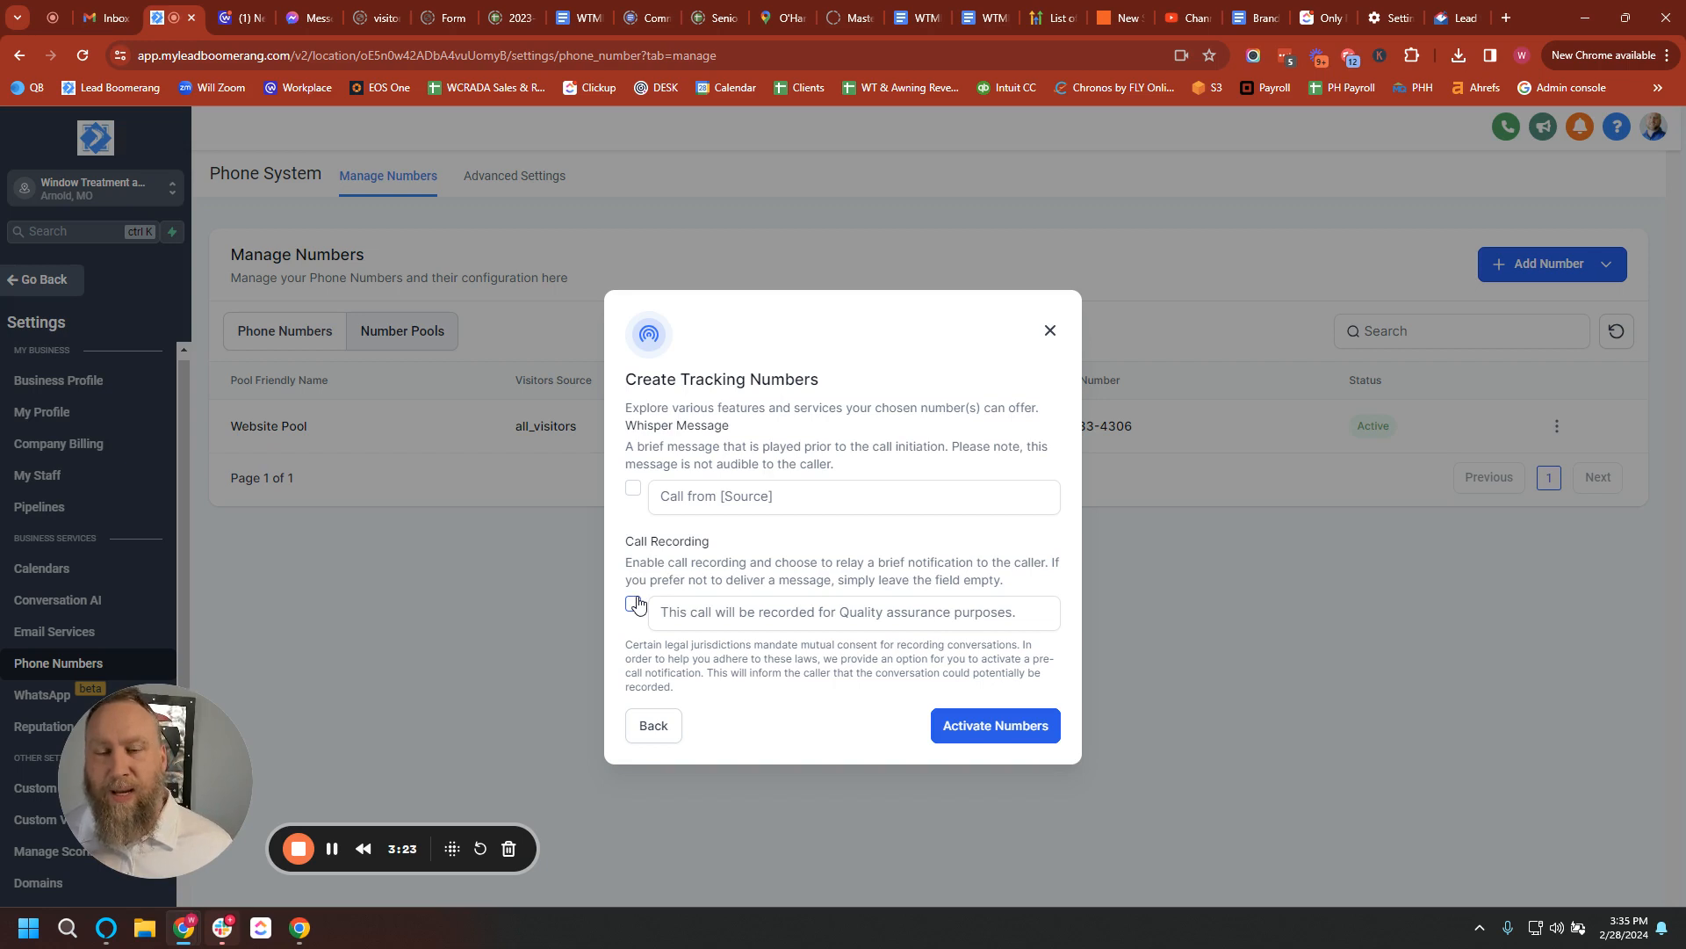
left_click(634, 604)
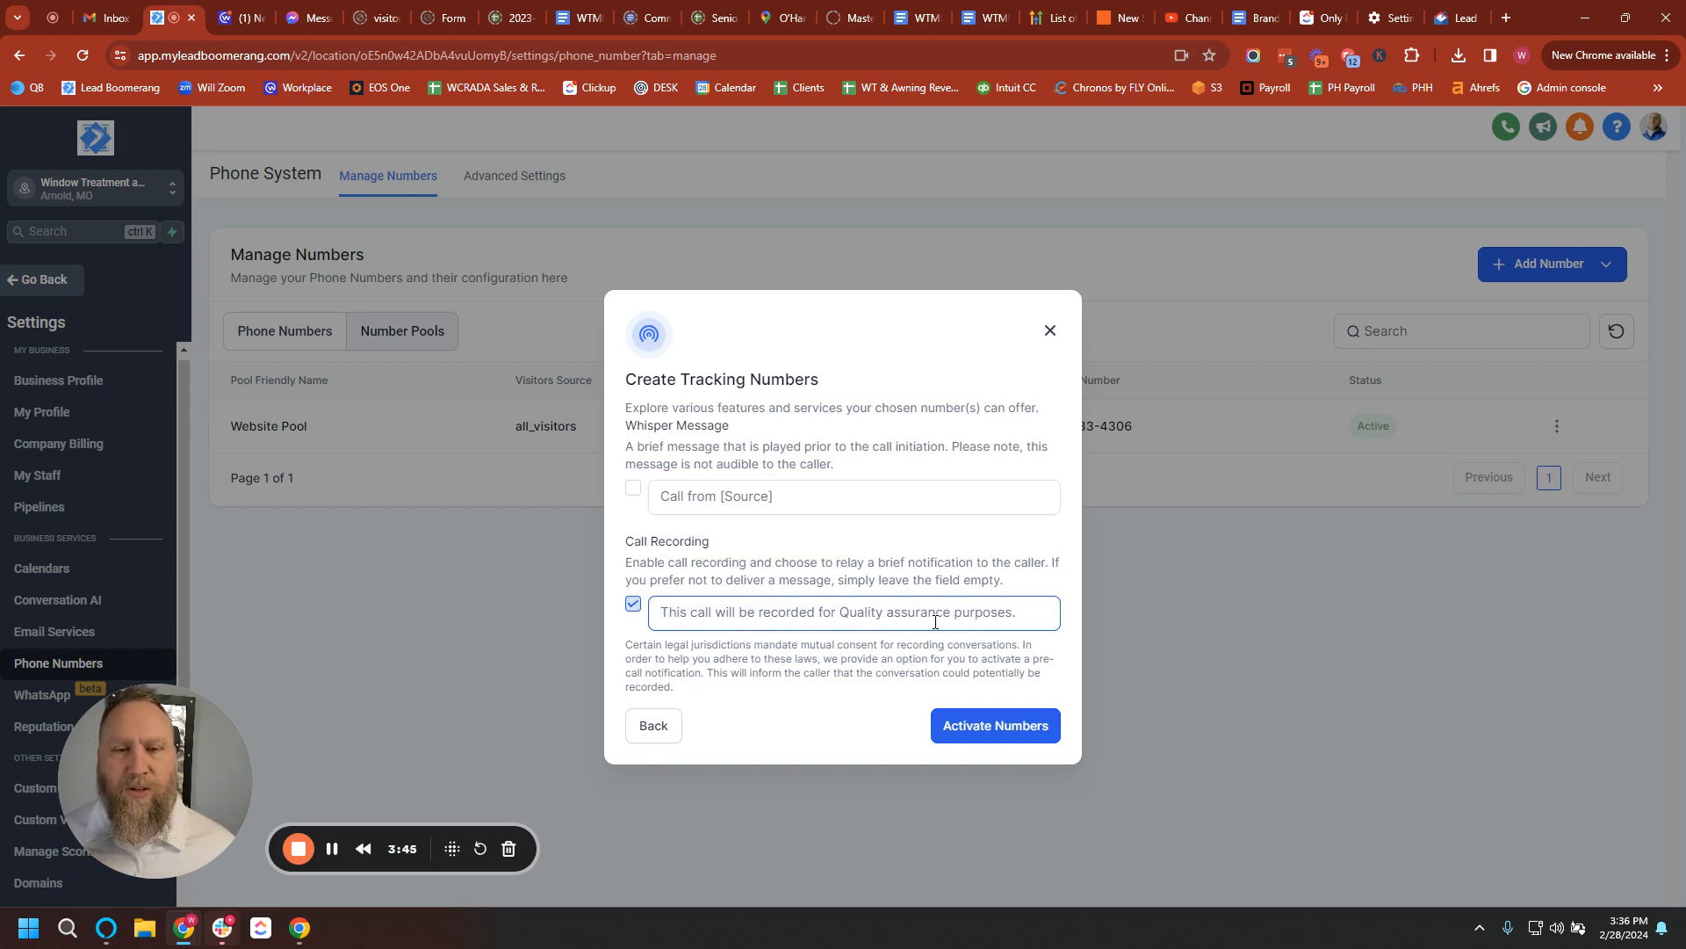
left_click(992, 723)
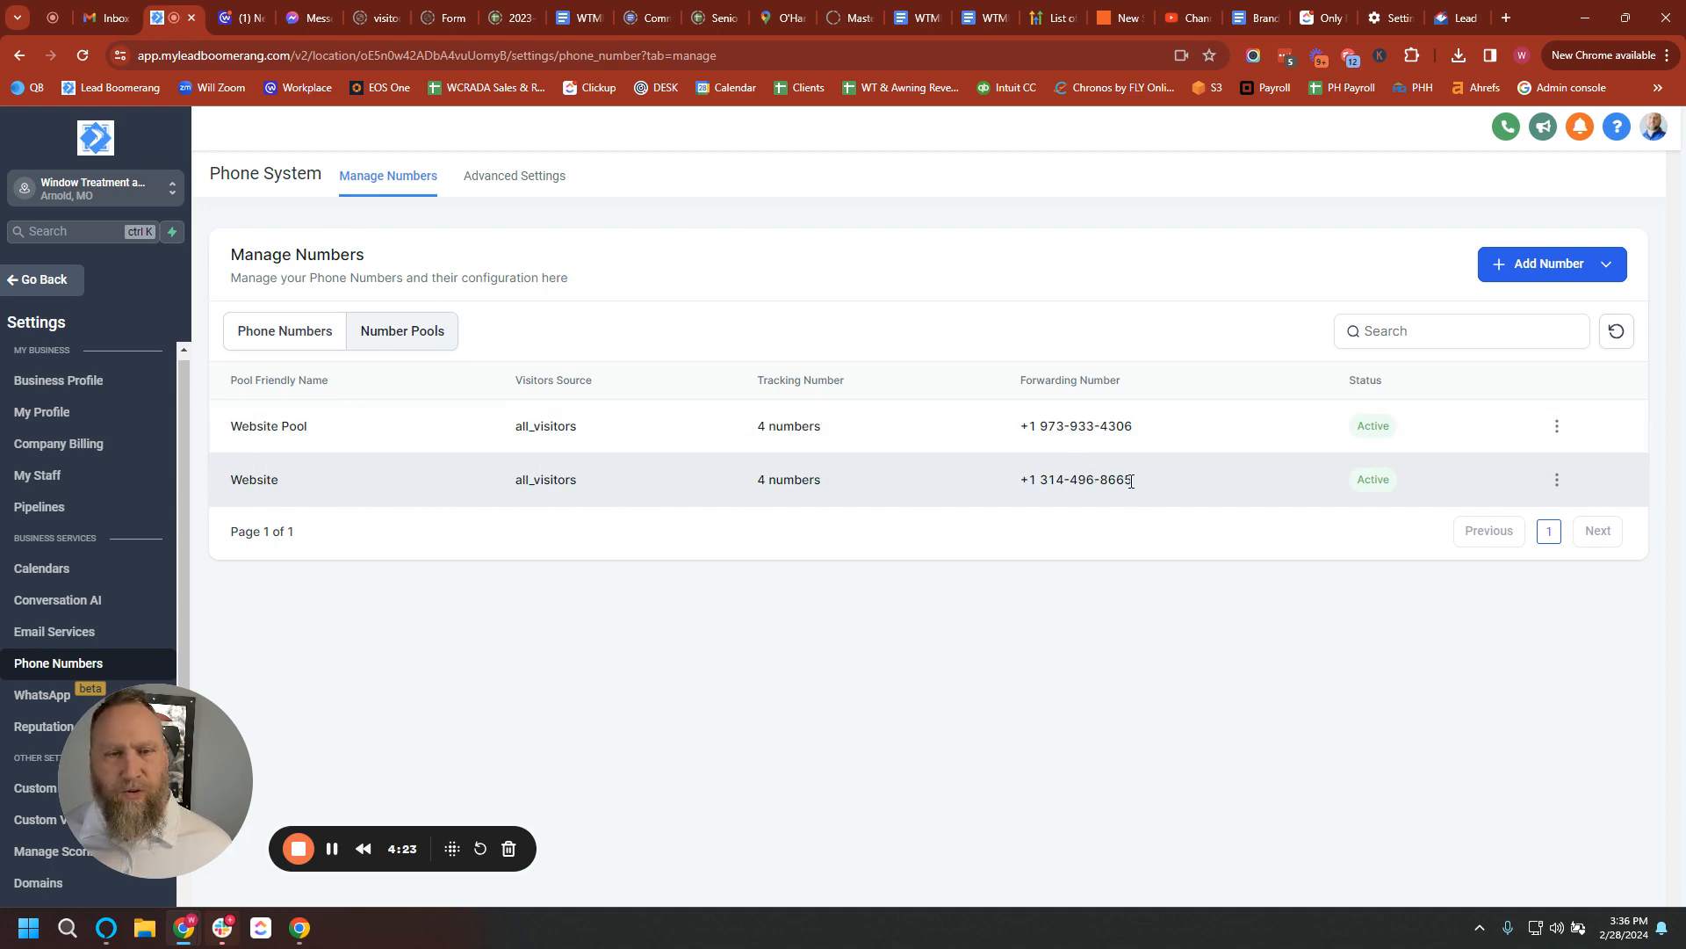
Check the new Website pool's forwarding number in the Number Pools table.
left_click_drag(1140, 482, 1025, 481)
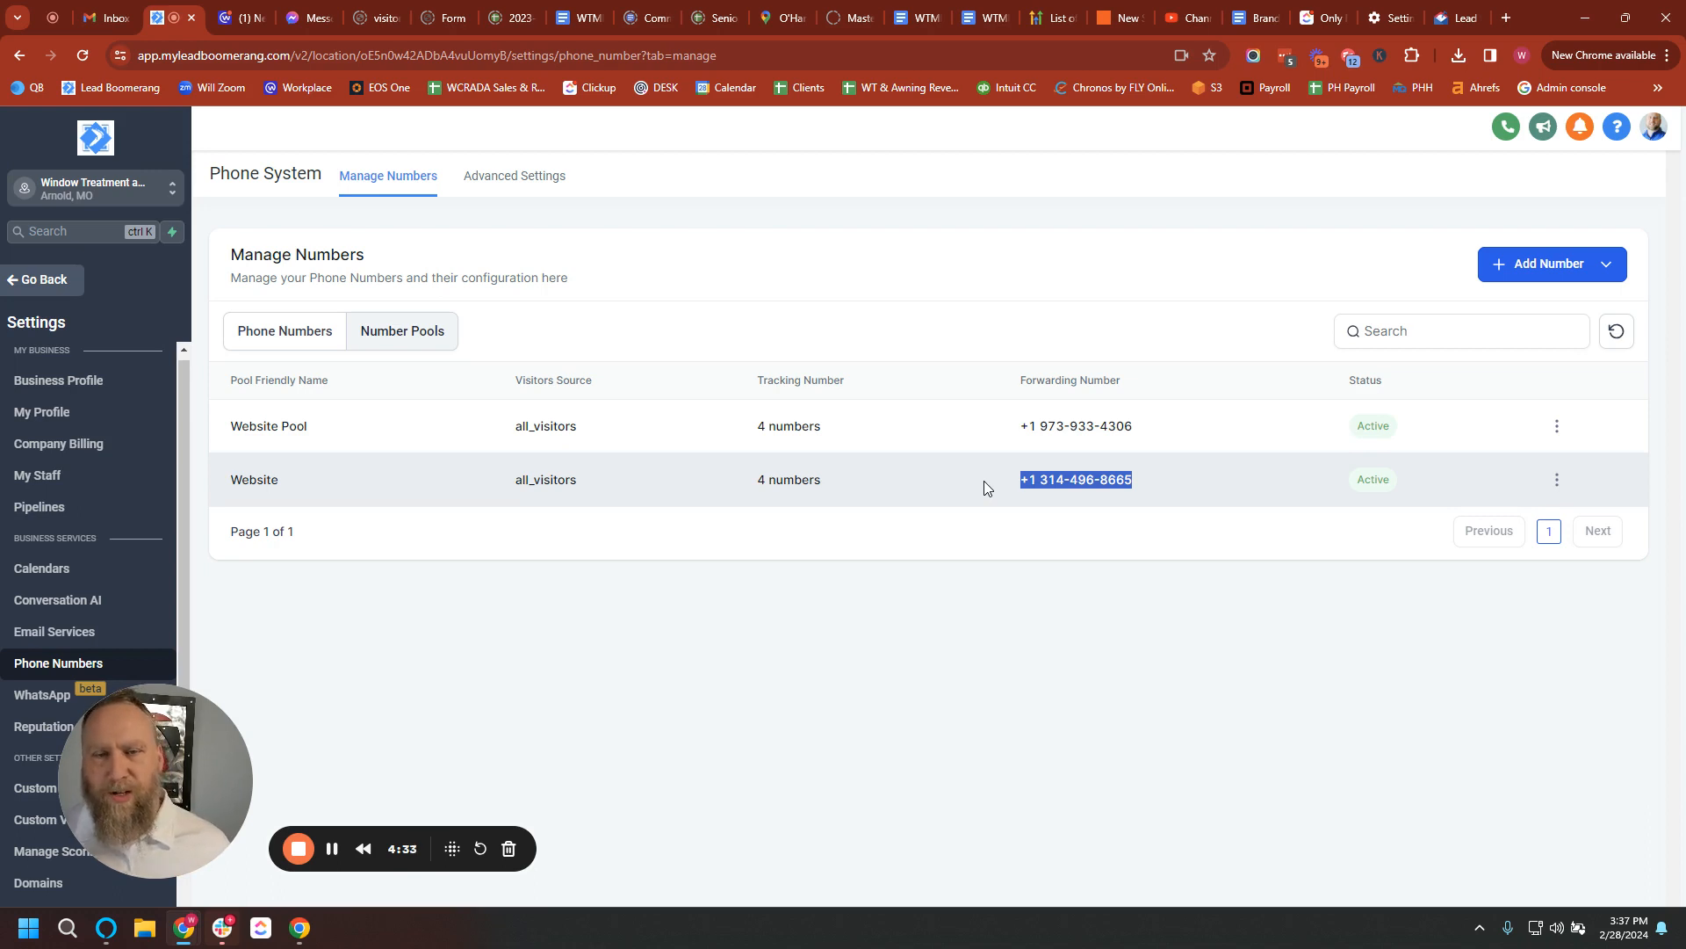
Switch to the Phone Numbers list showing only the DEMO number.
left_click(282, 340)
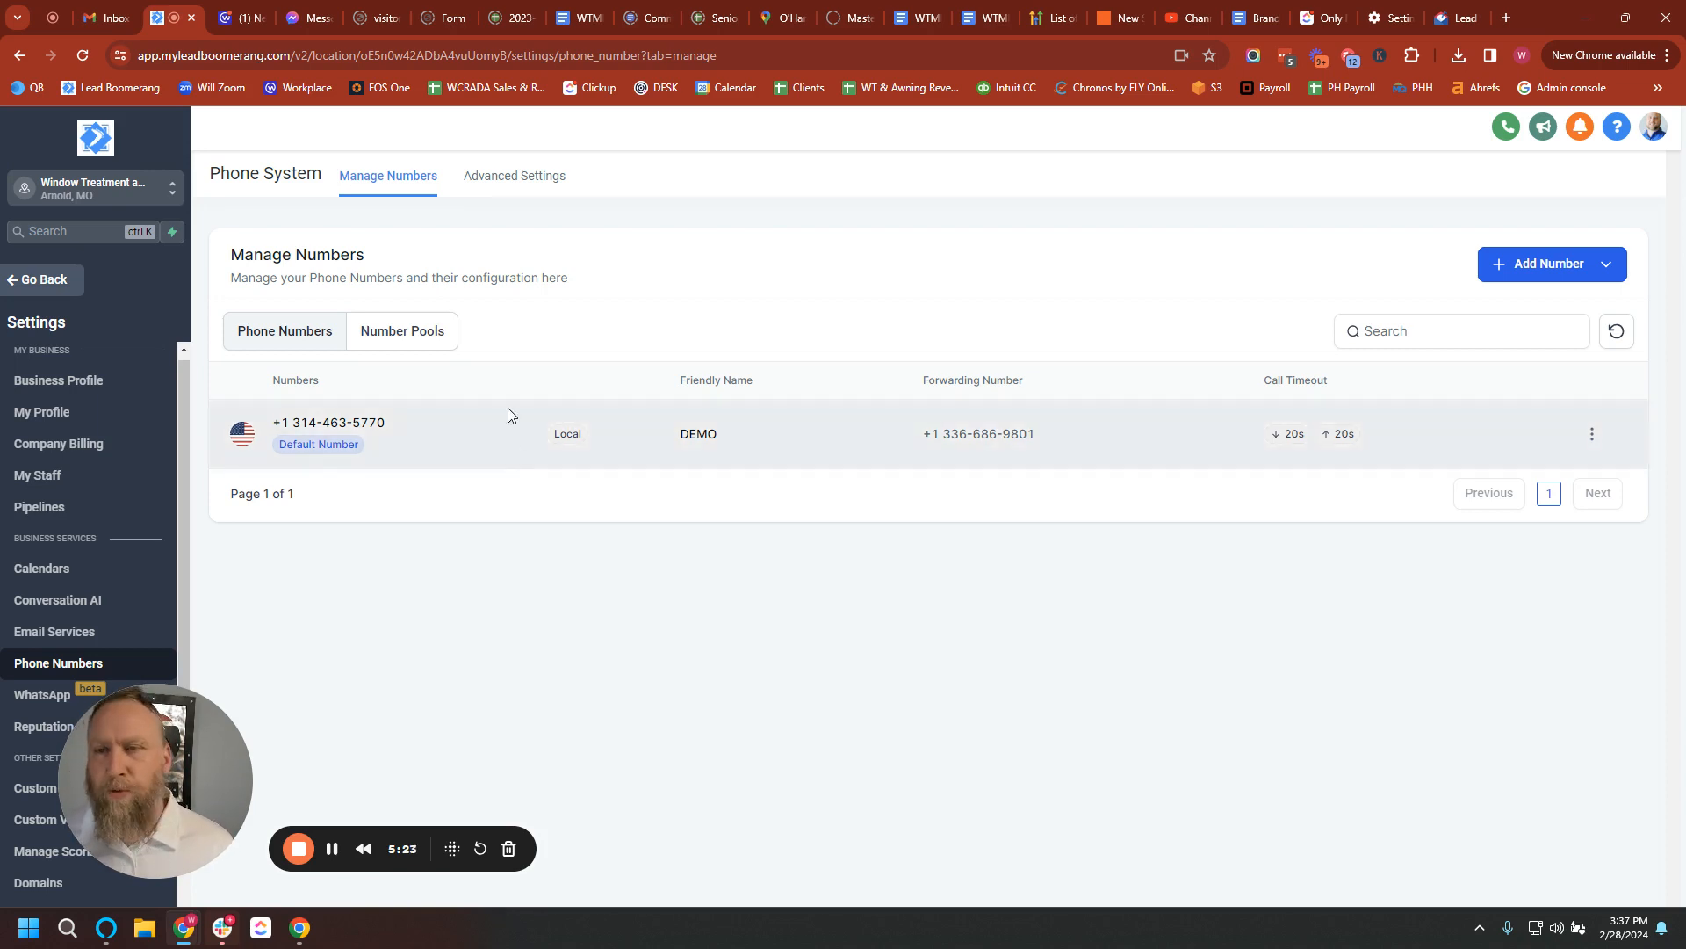
Open Buy your Number and filter available numbers to those starting with 314.
left_click(1520, 271)
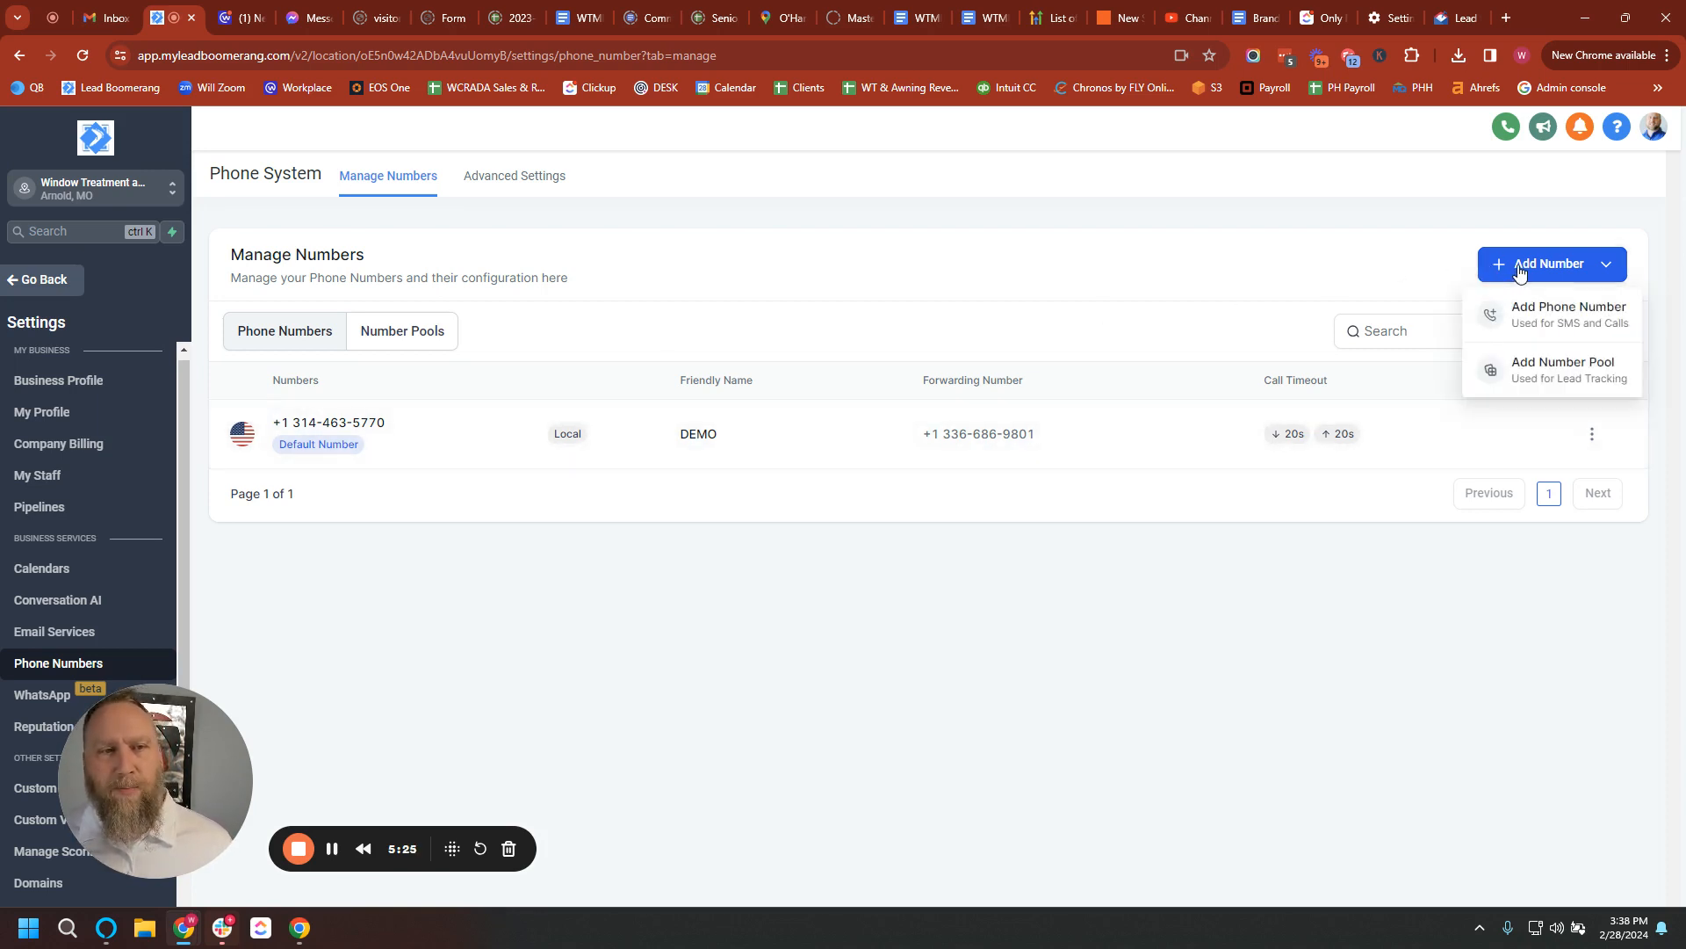
left_click(1533, 318)
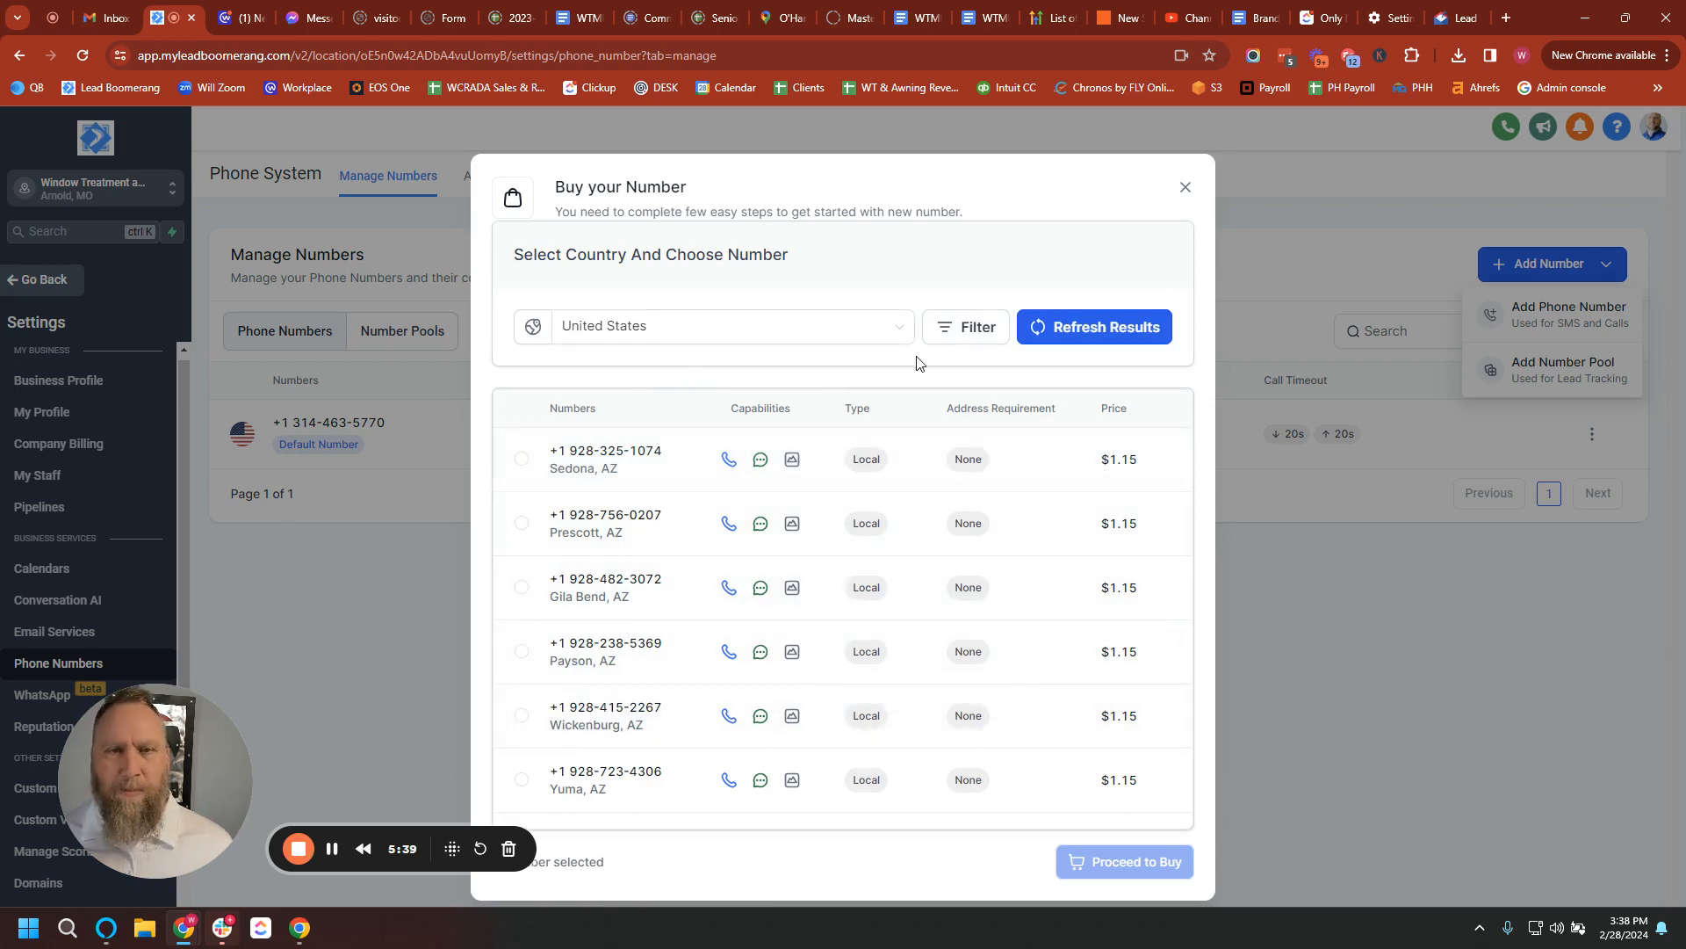
left_click(971, 335)
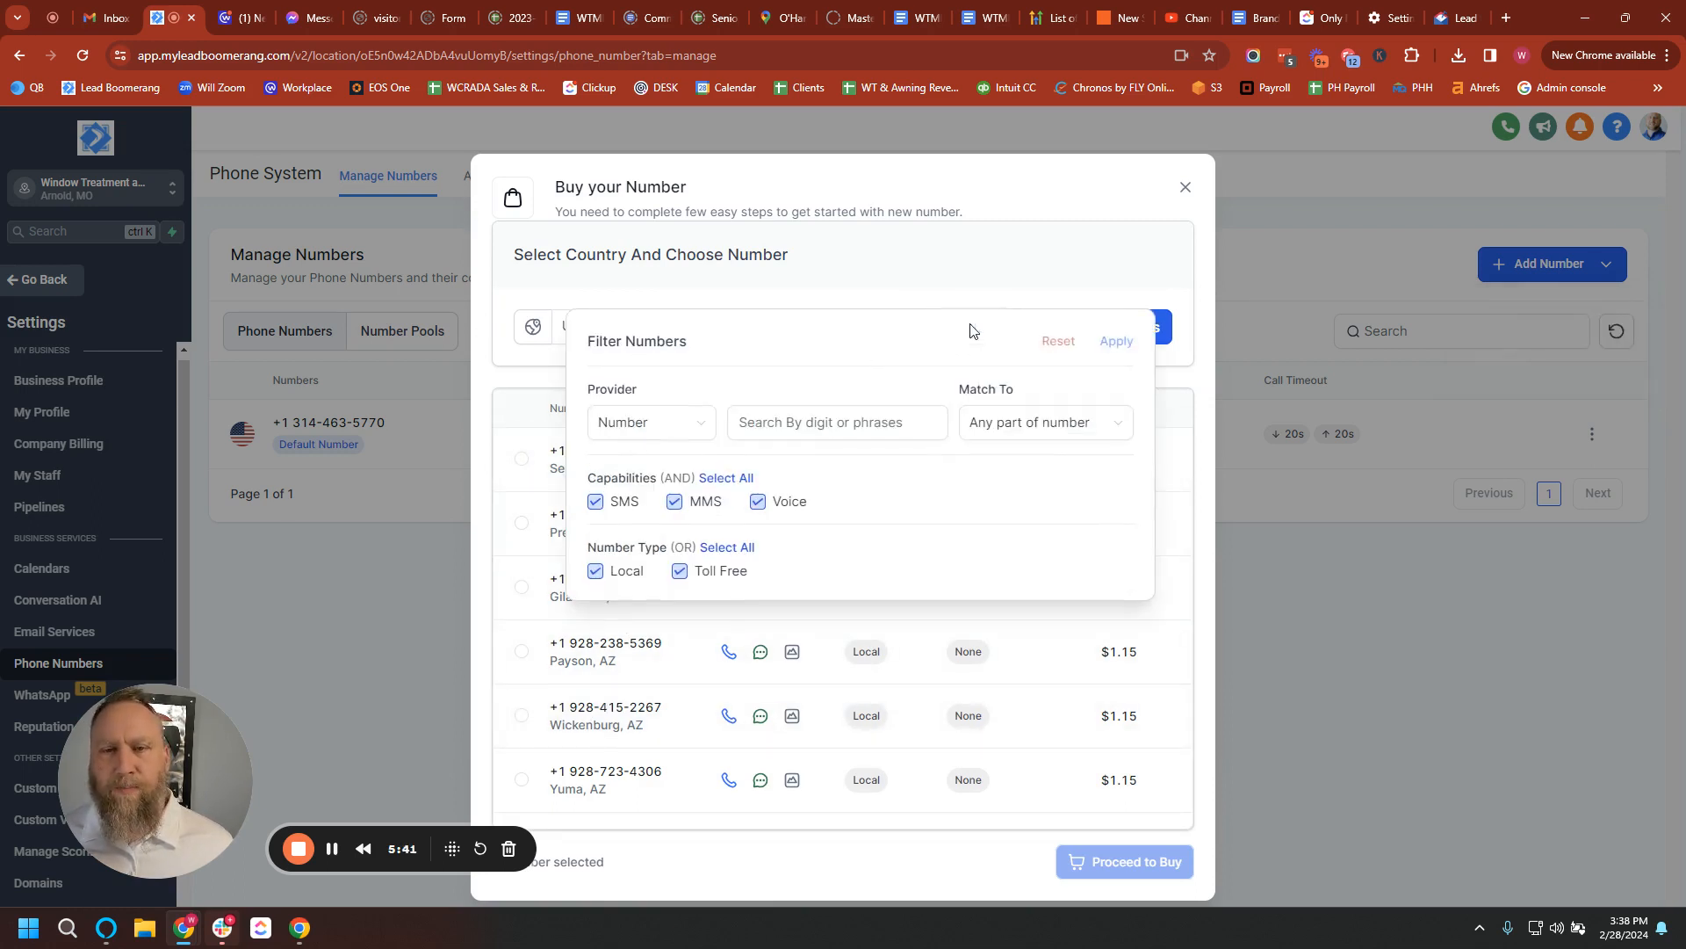
left_click(800, 430)
type("314")
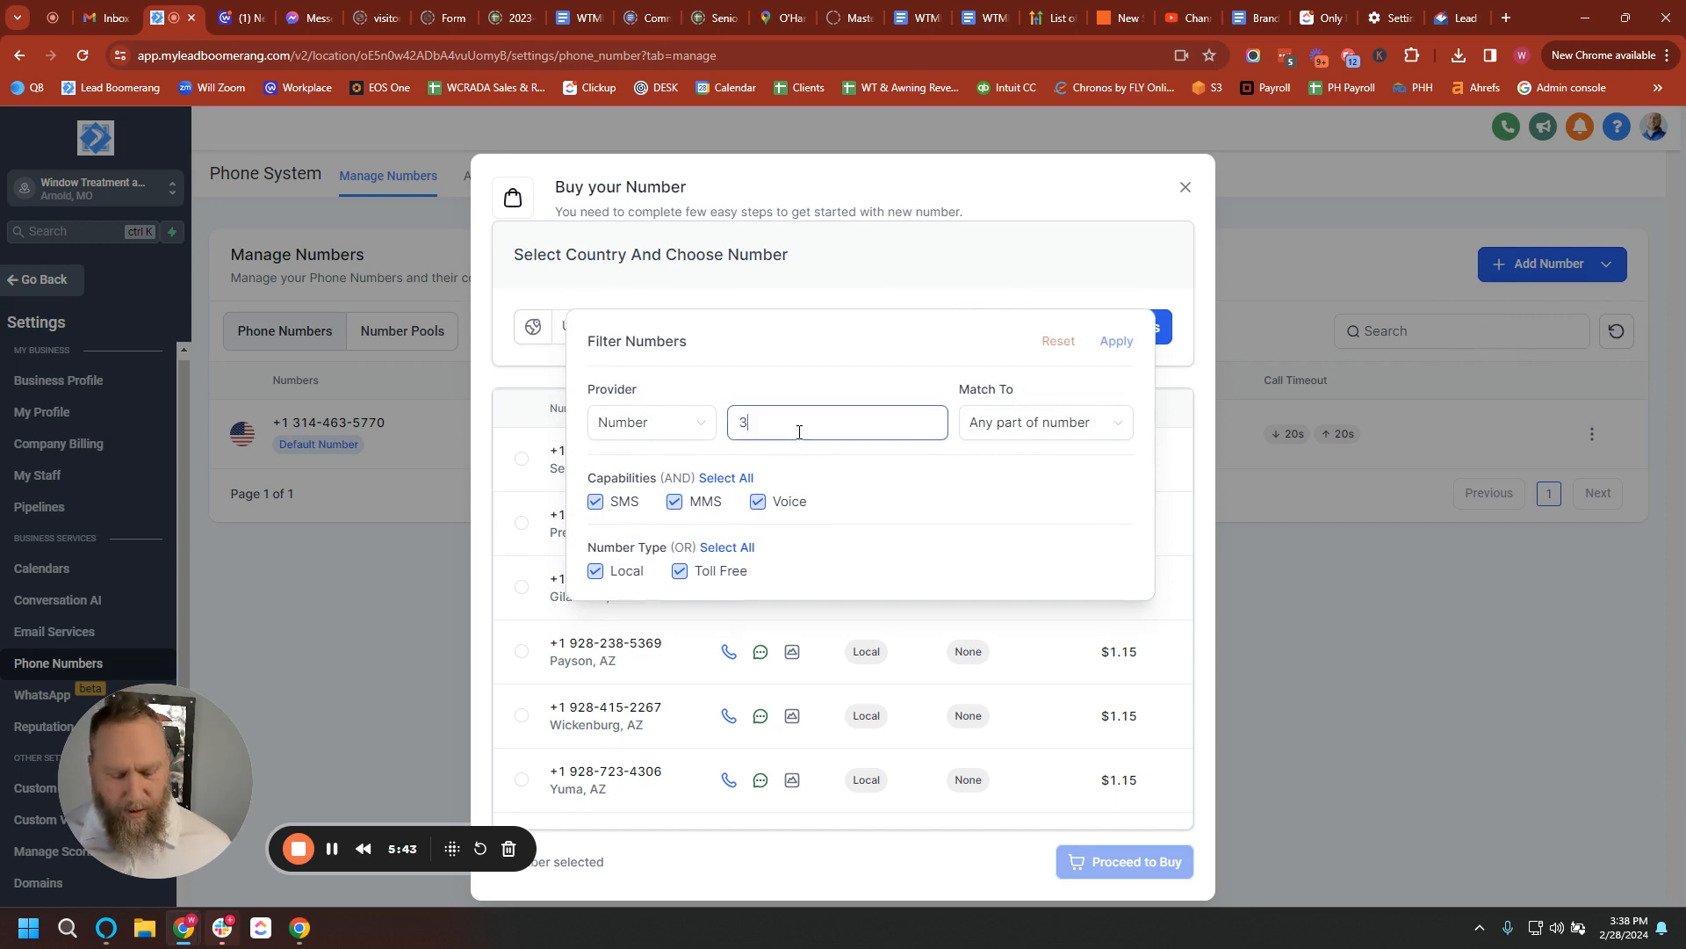
left_click(1084, 425)
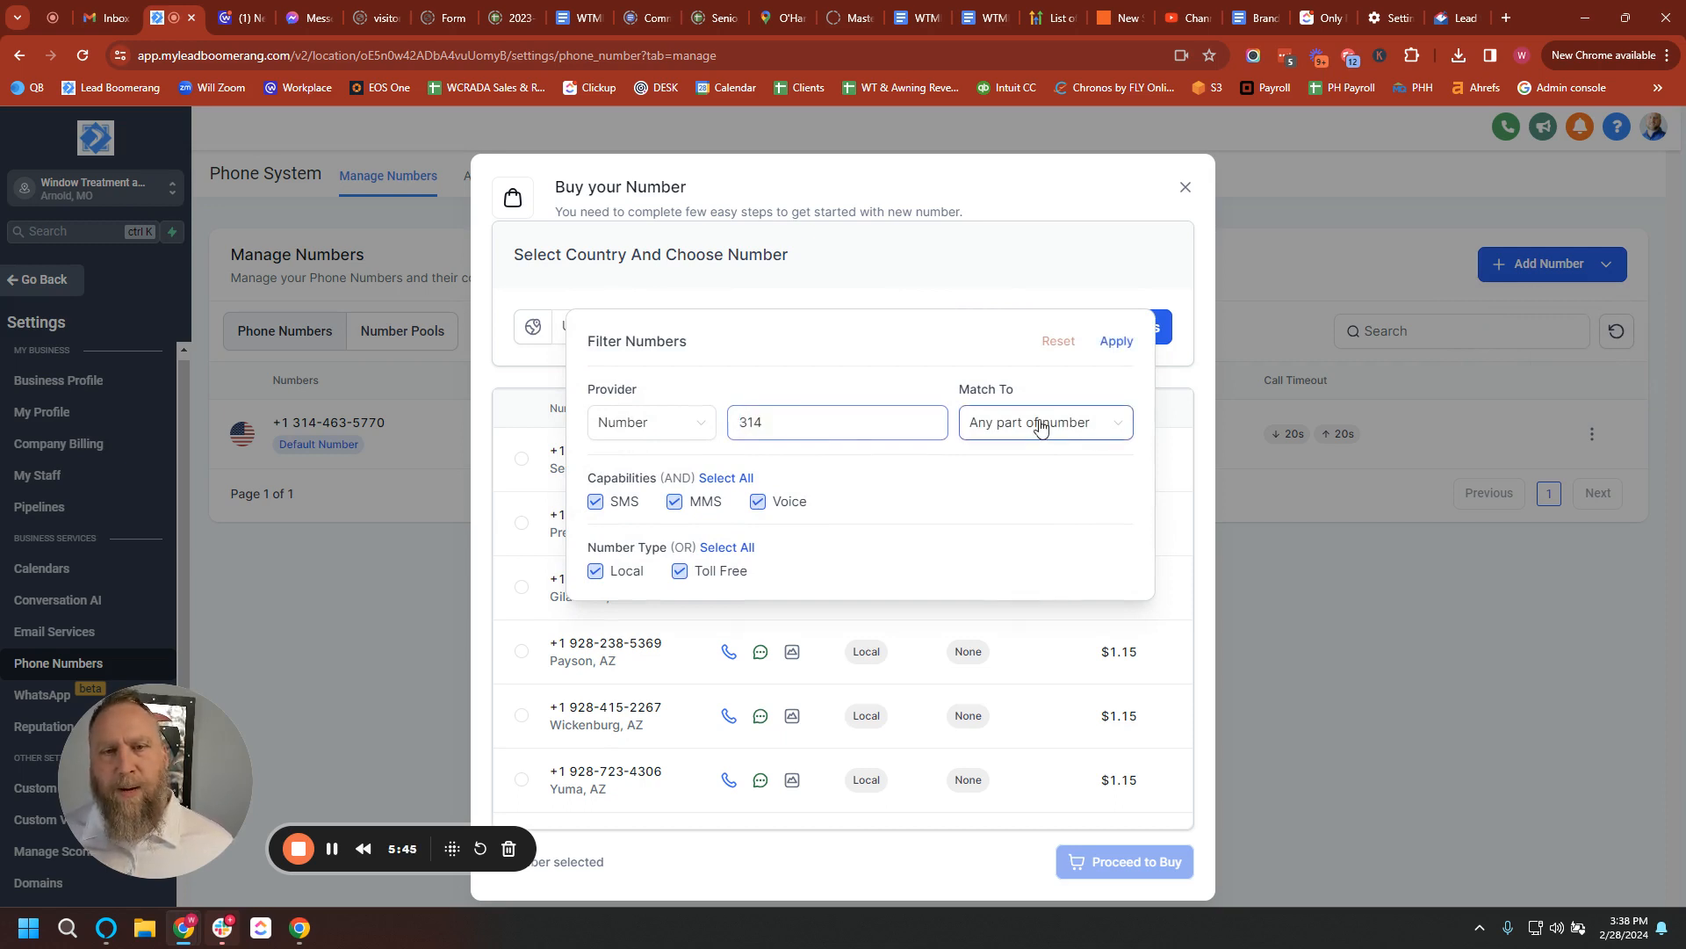
left_click(1040, 462)
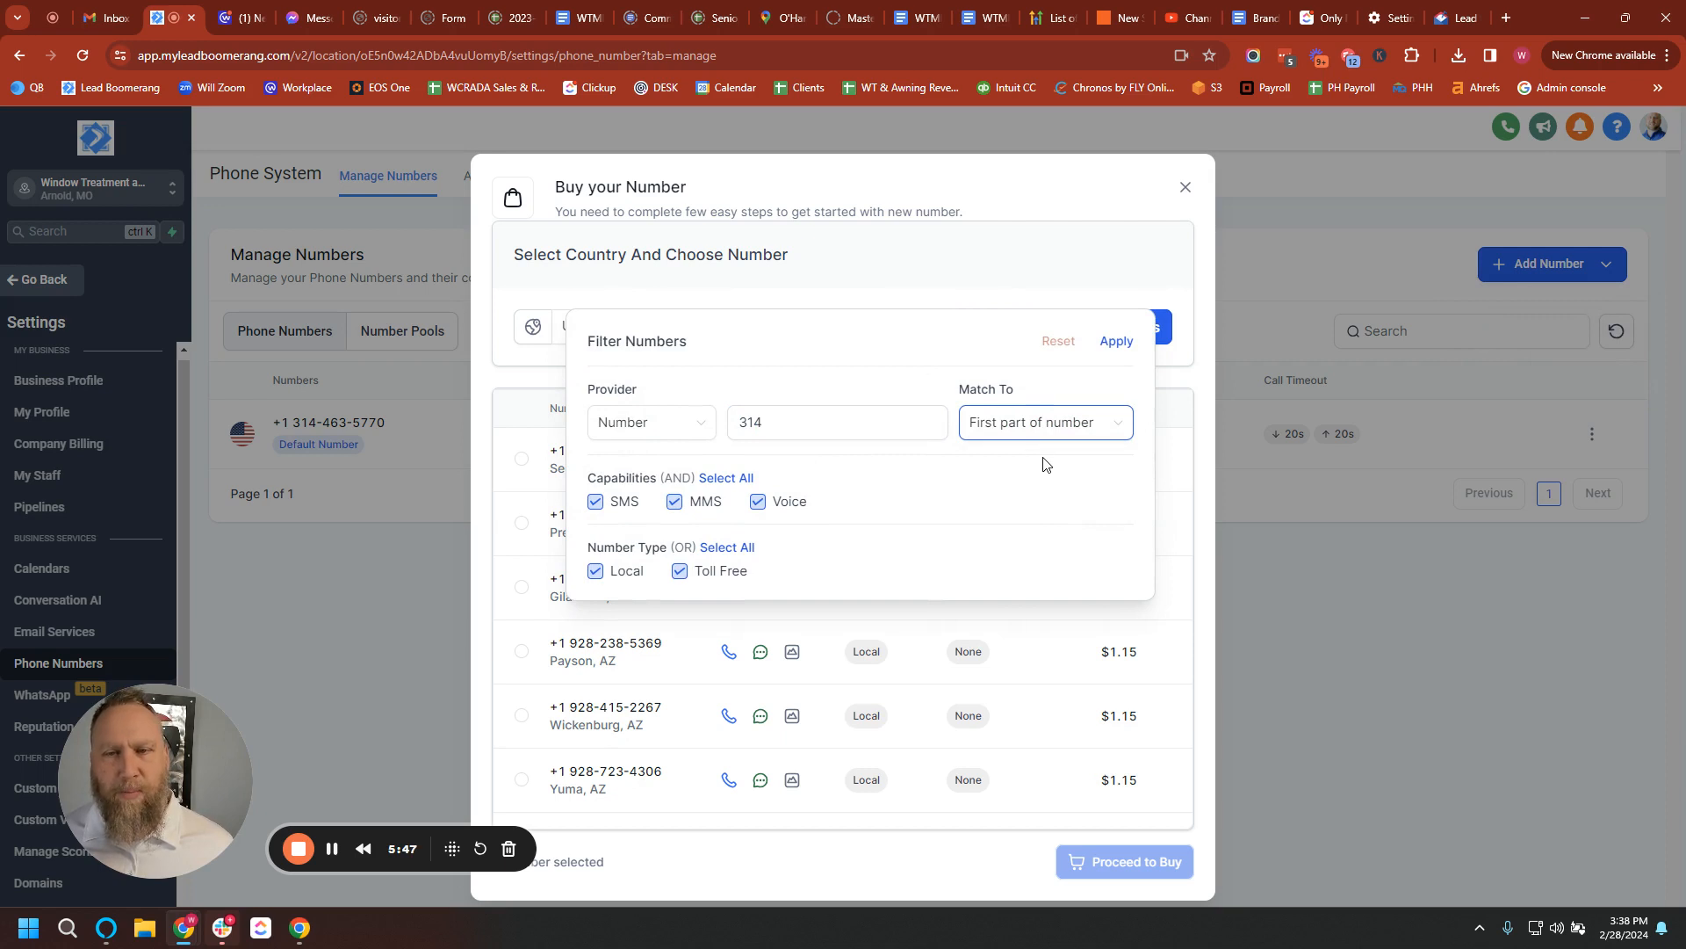
left_click(1116, 343)
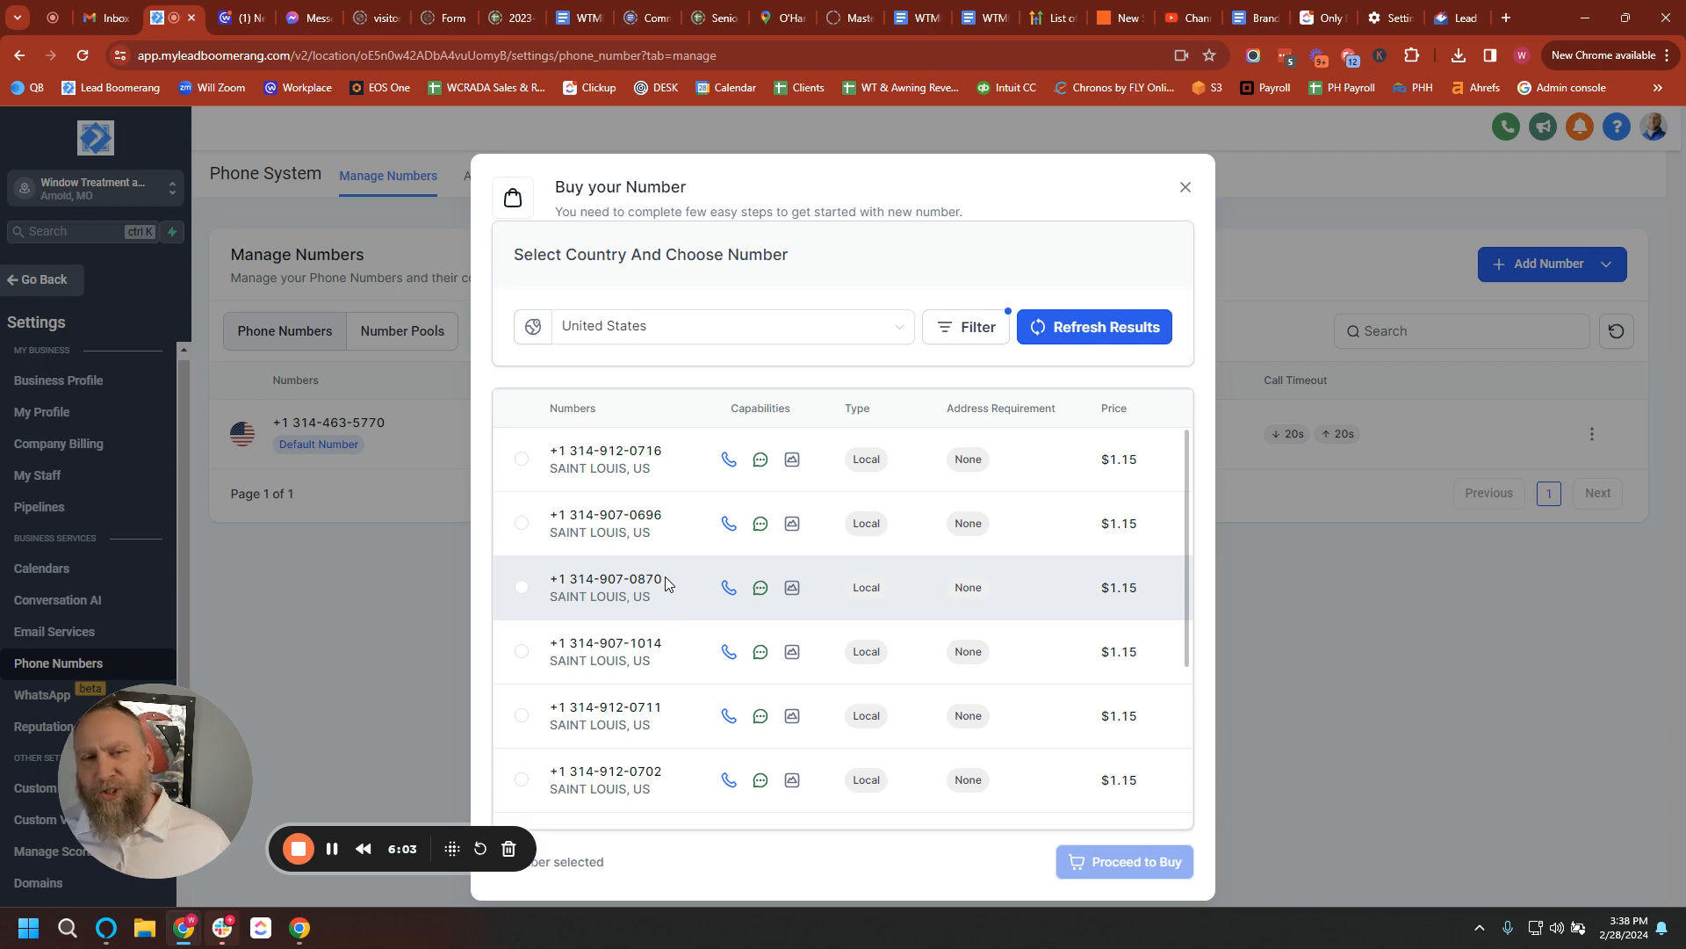
Buy the third Saint Louis 314 local number in the list.
left_click(521, 587)
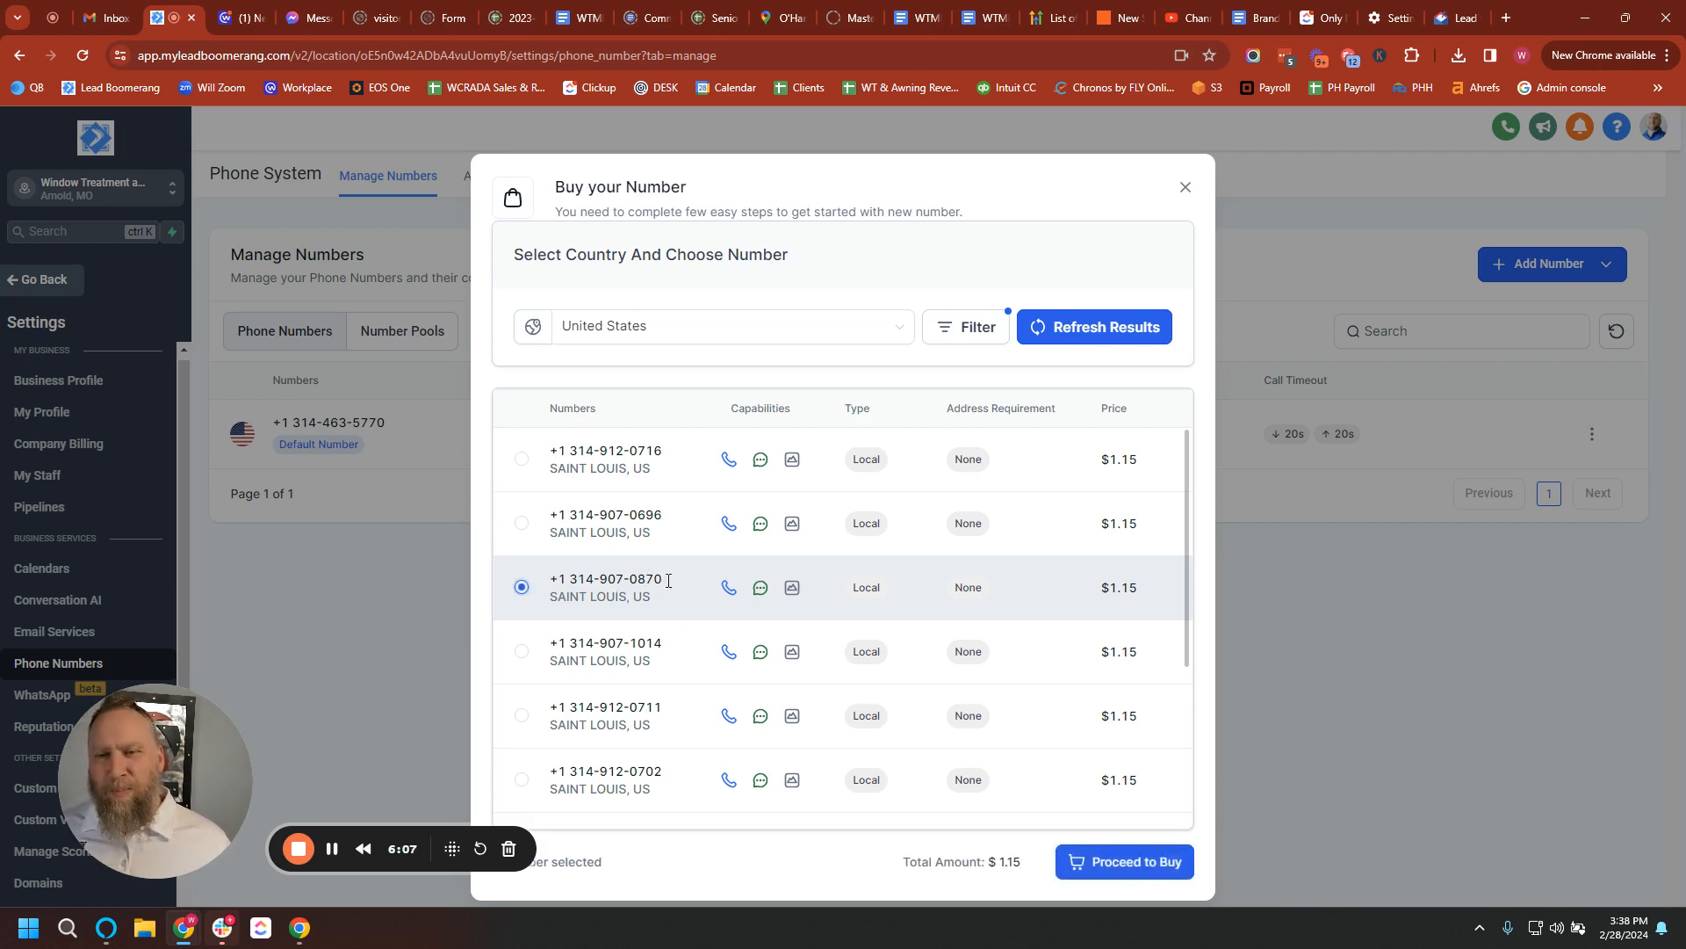
left_click(1114, 859)
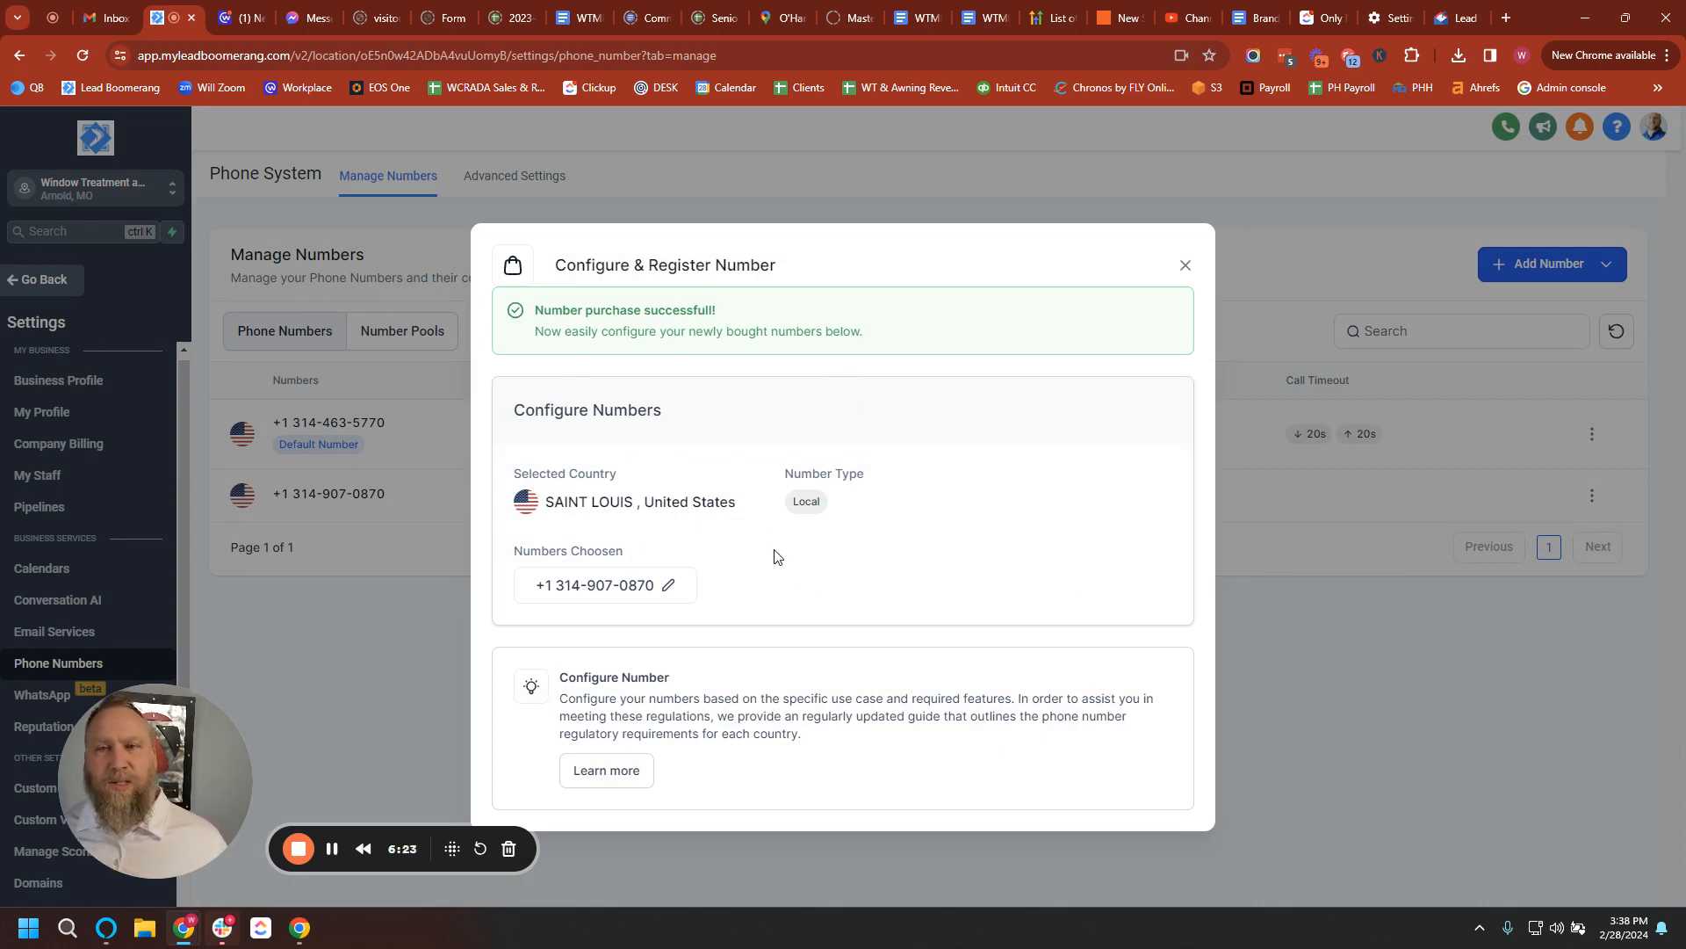
Forward the new 314 number to the business line, with call connect off and recording on.
left_click(613, 772)
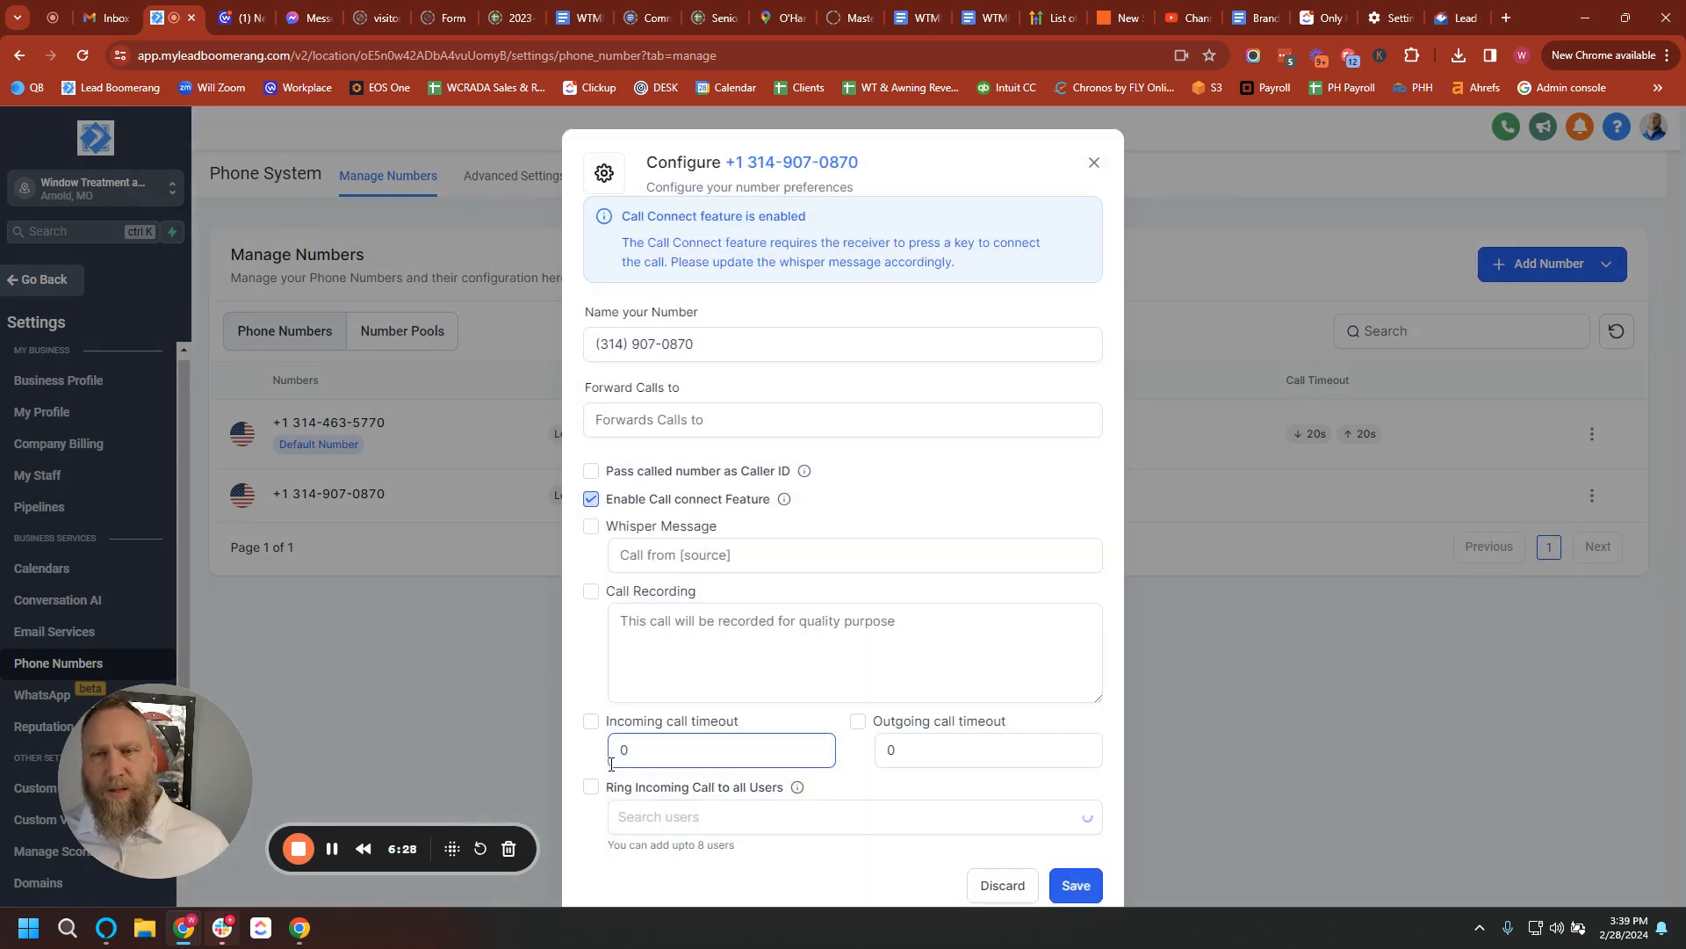
left_click(624, 418)
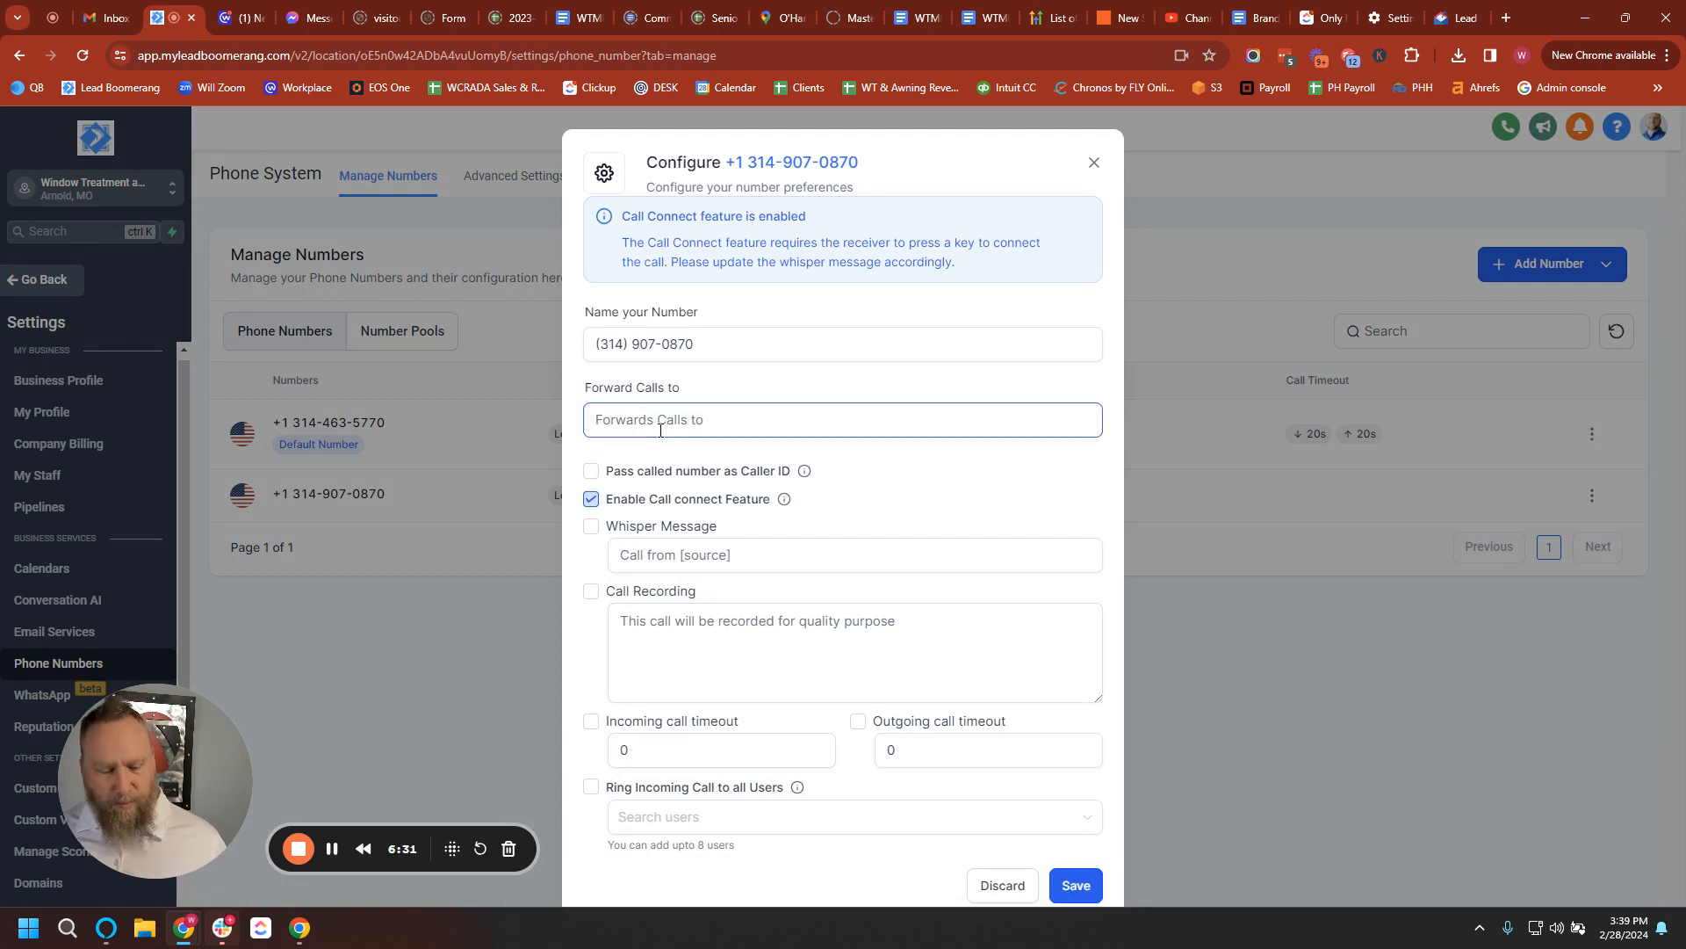
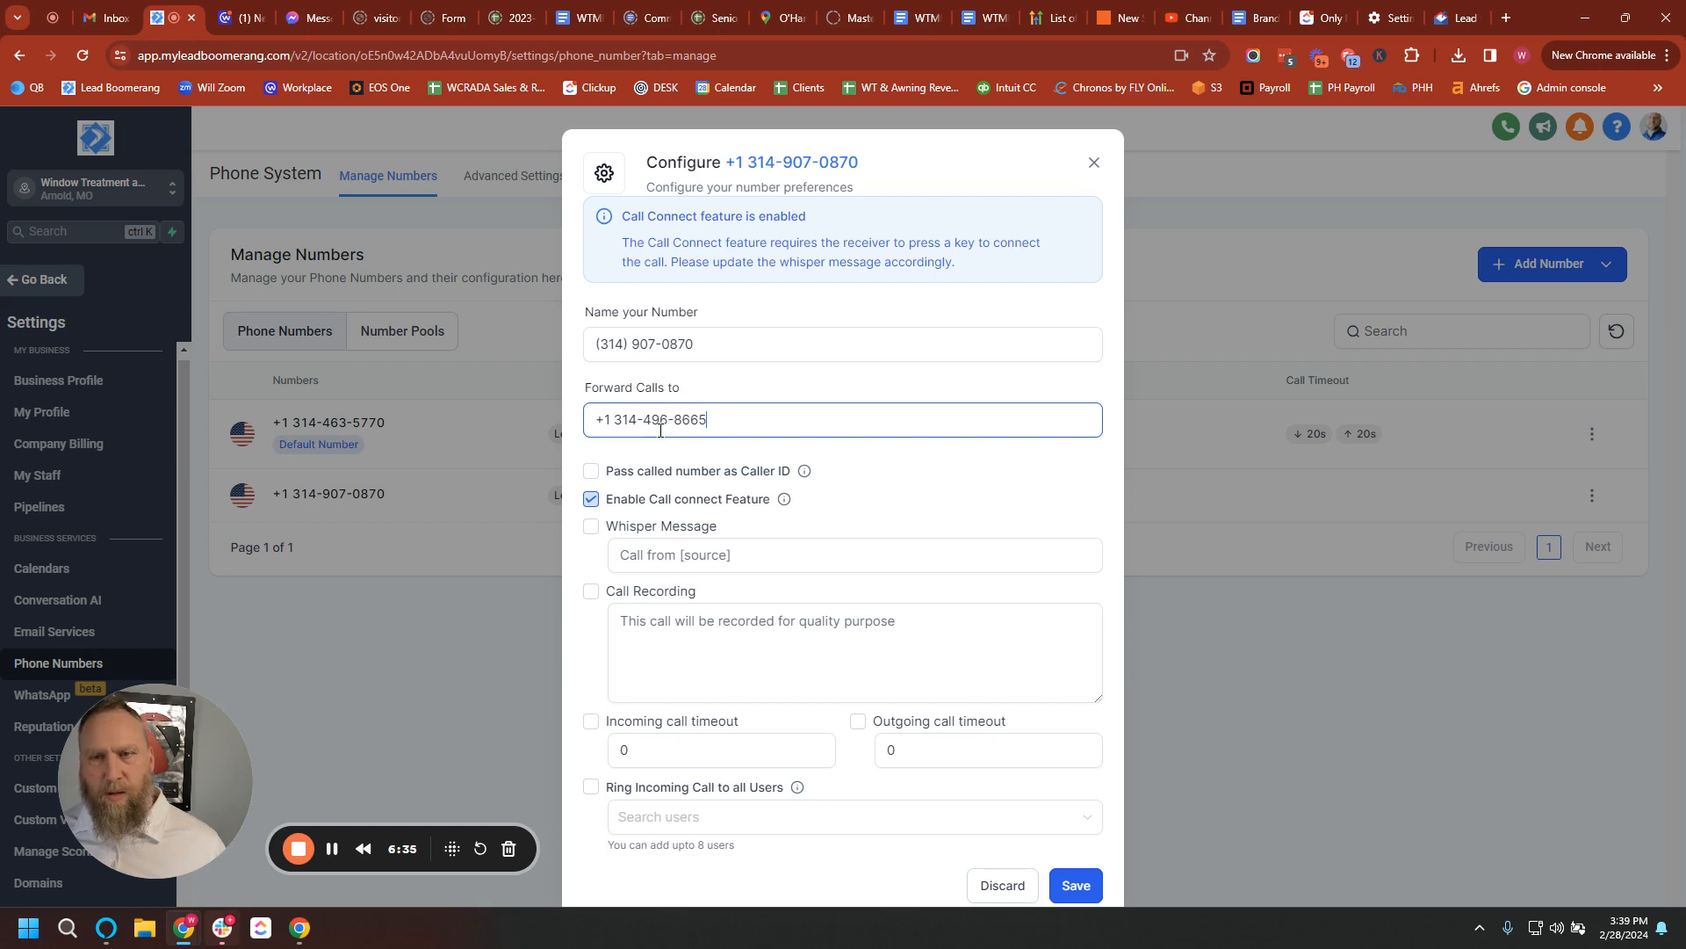
left_click(591, 500)
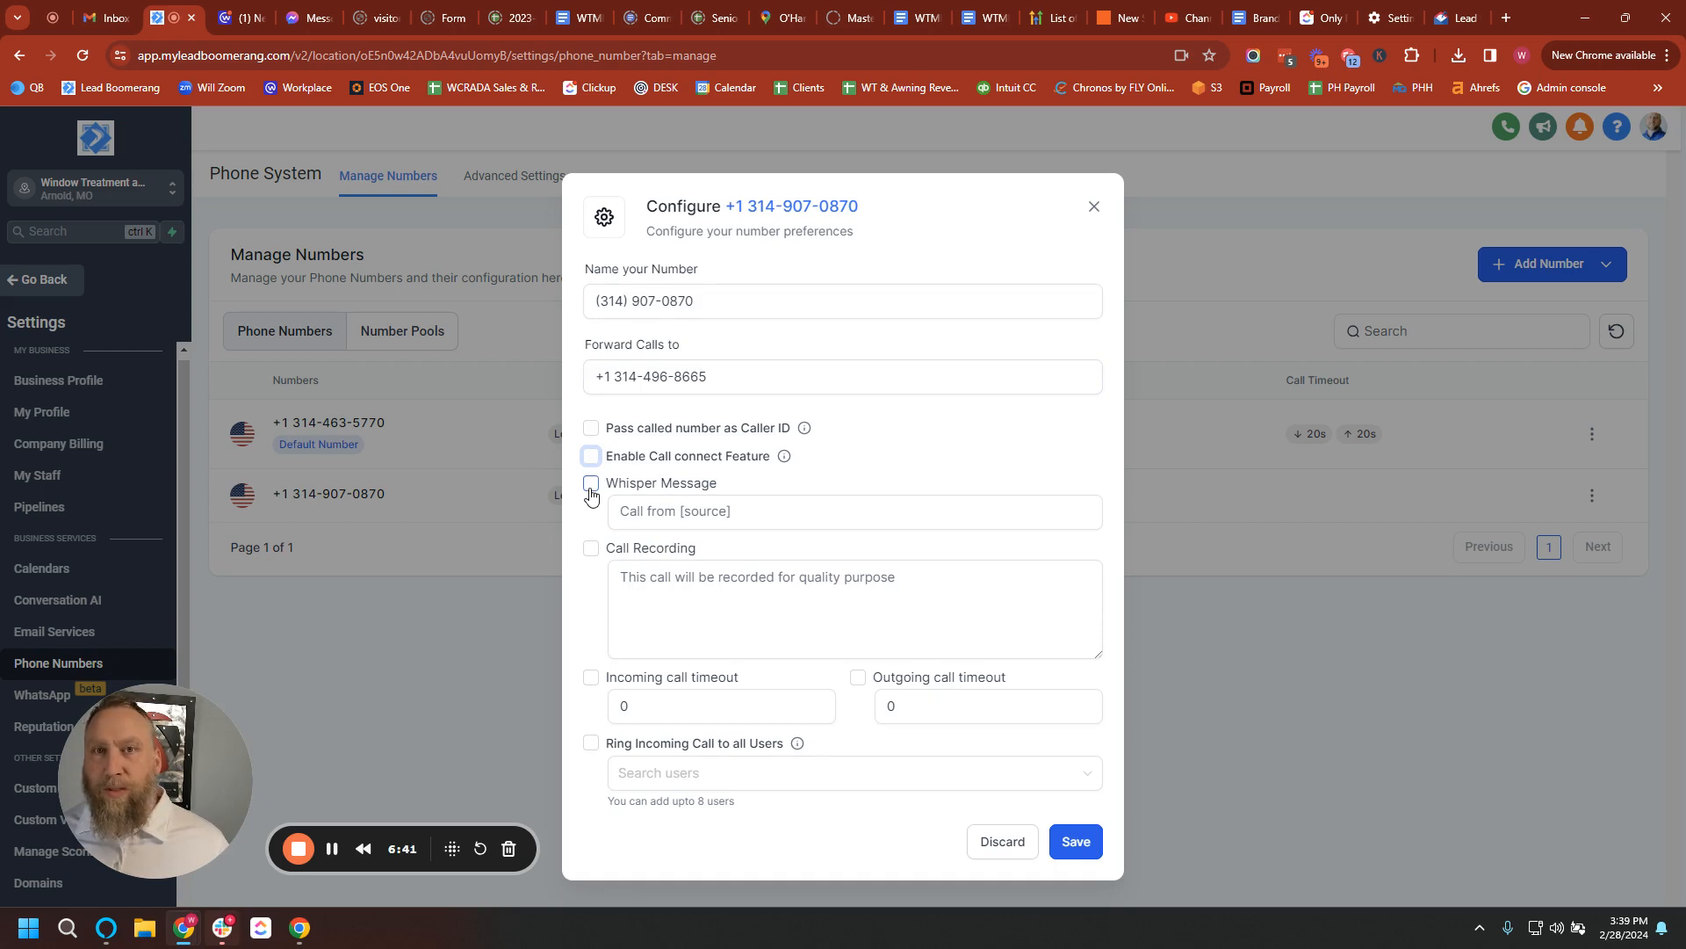
left_click(629, 512)
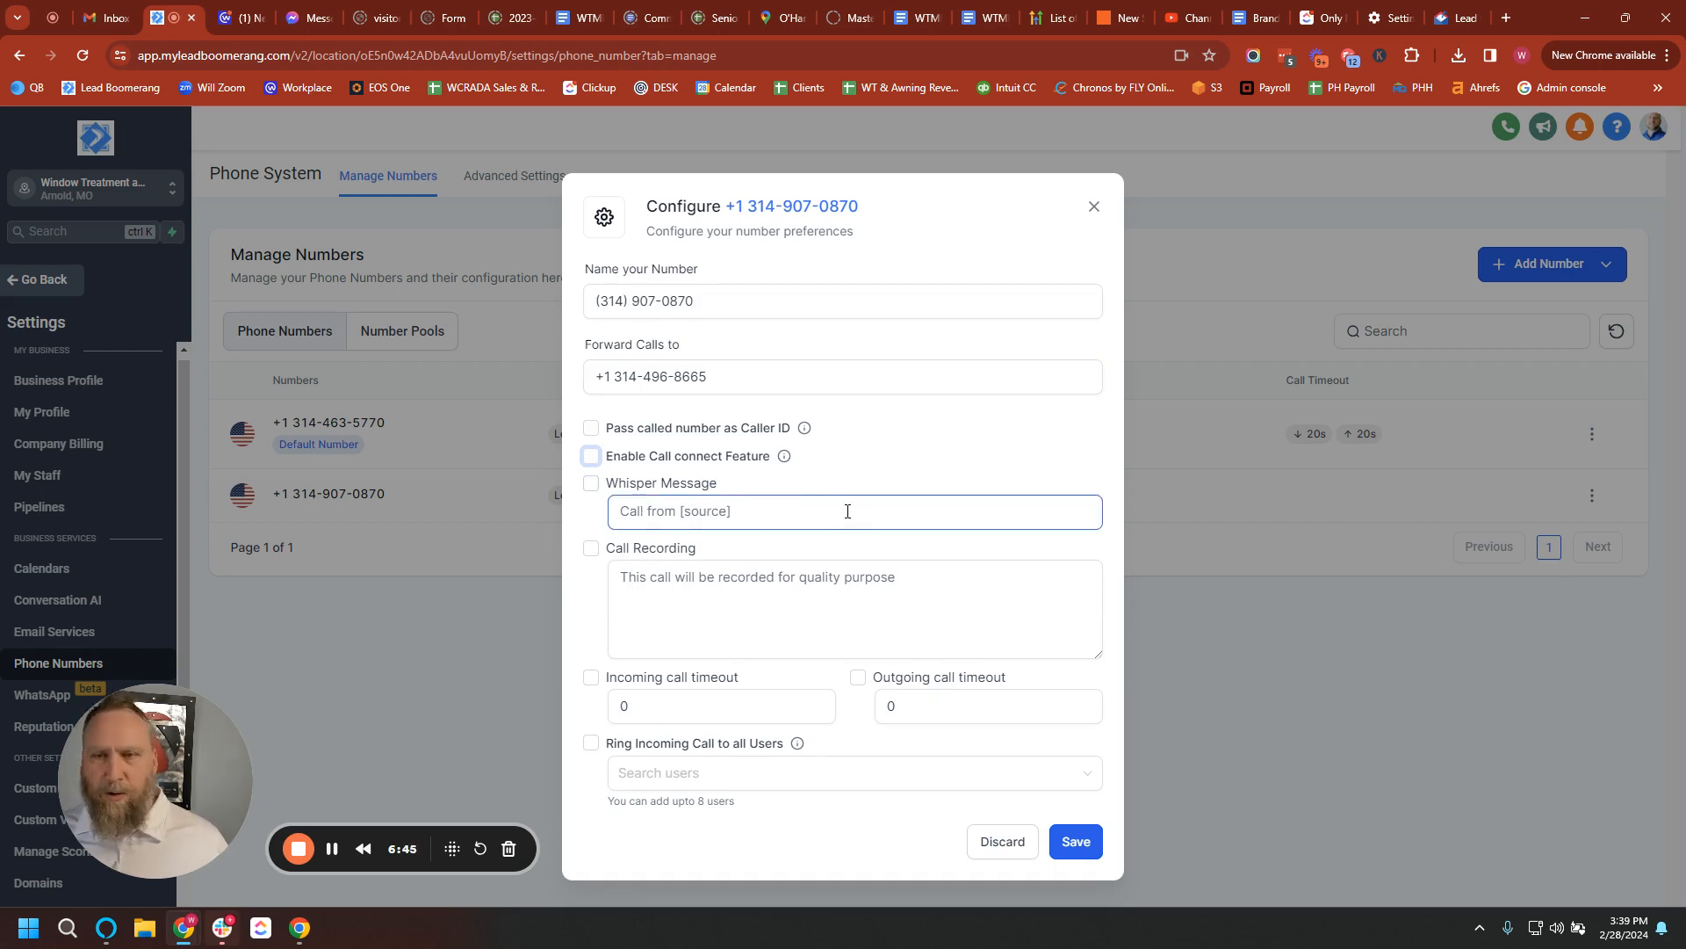
left_click(590, 551)
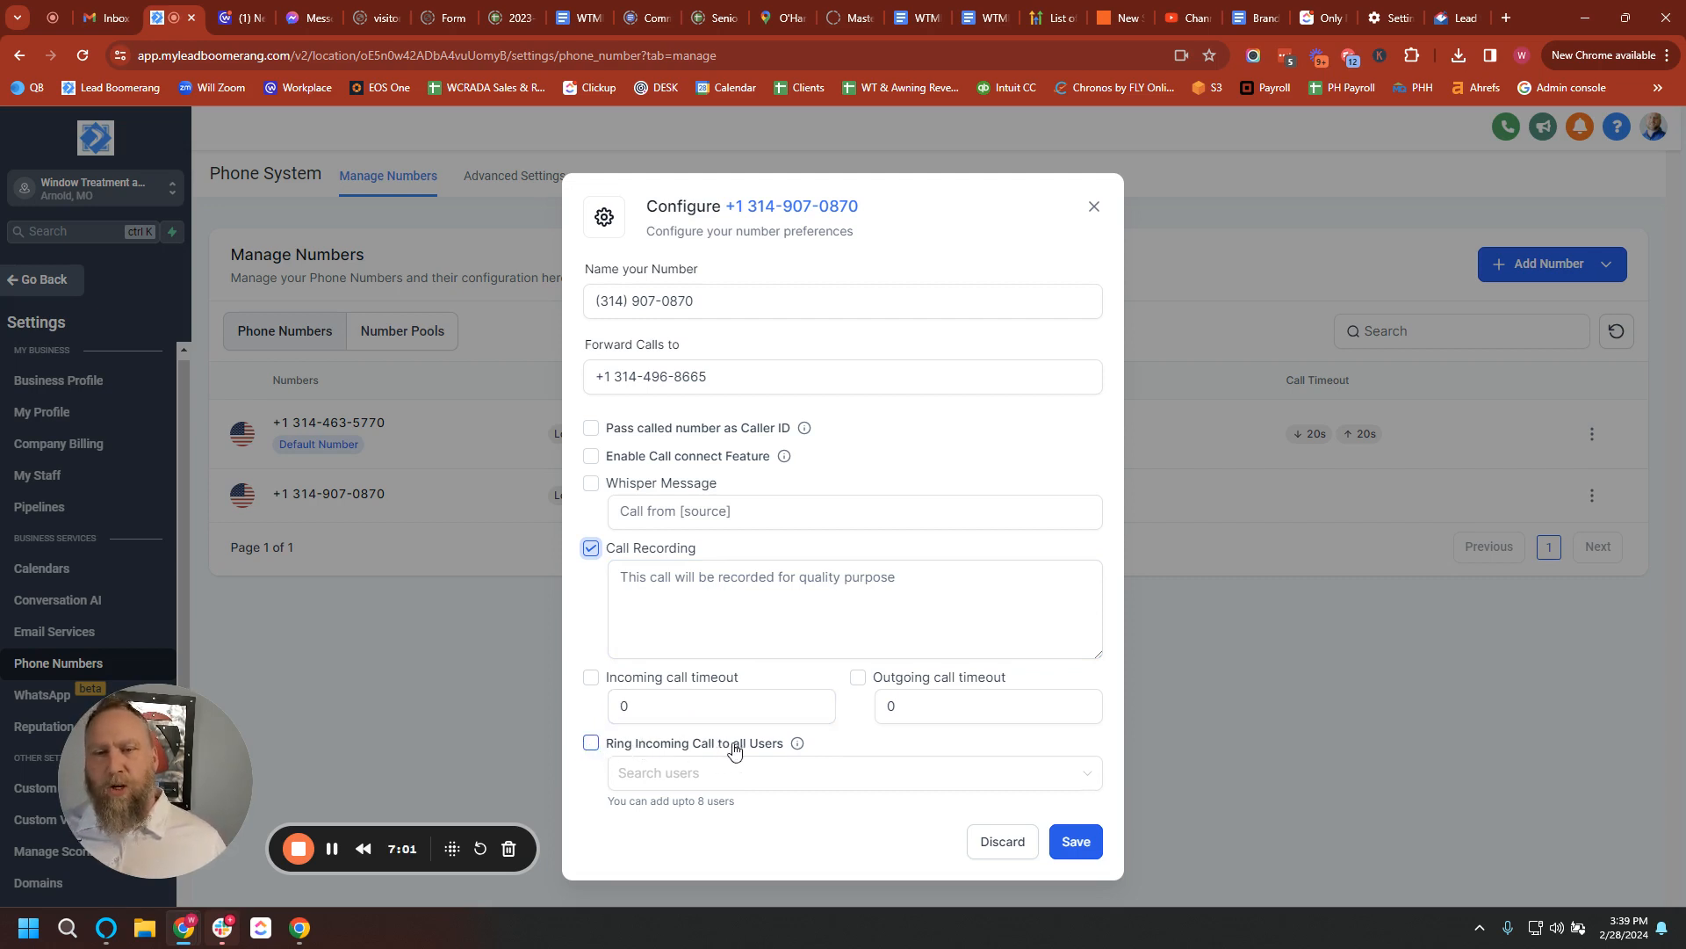
Enable Ring Incoming Call to all Users and add the demo user to the ring list.
left_click(591, 744)
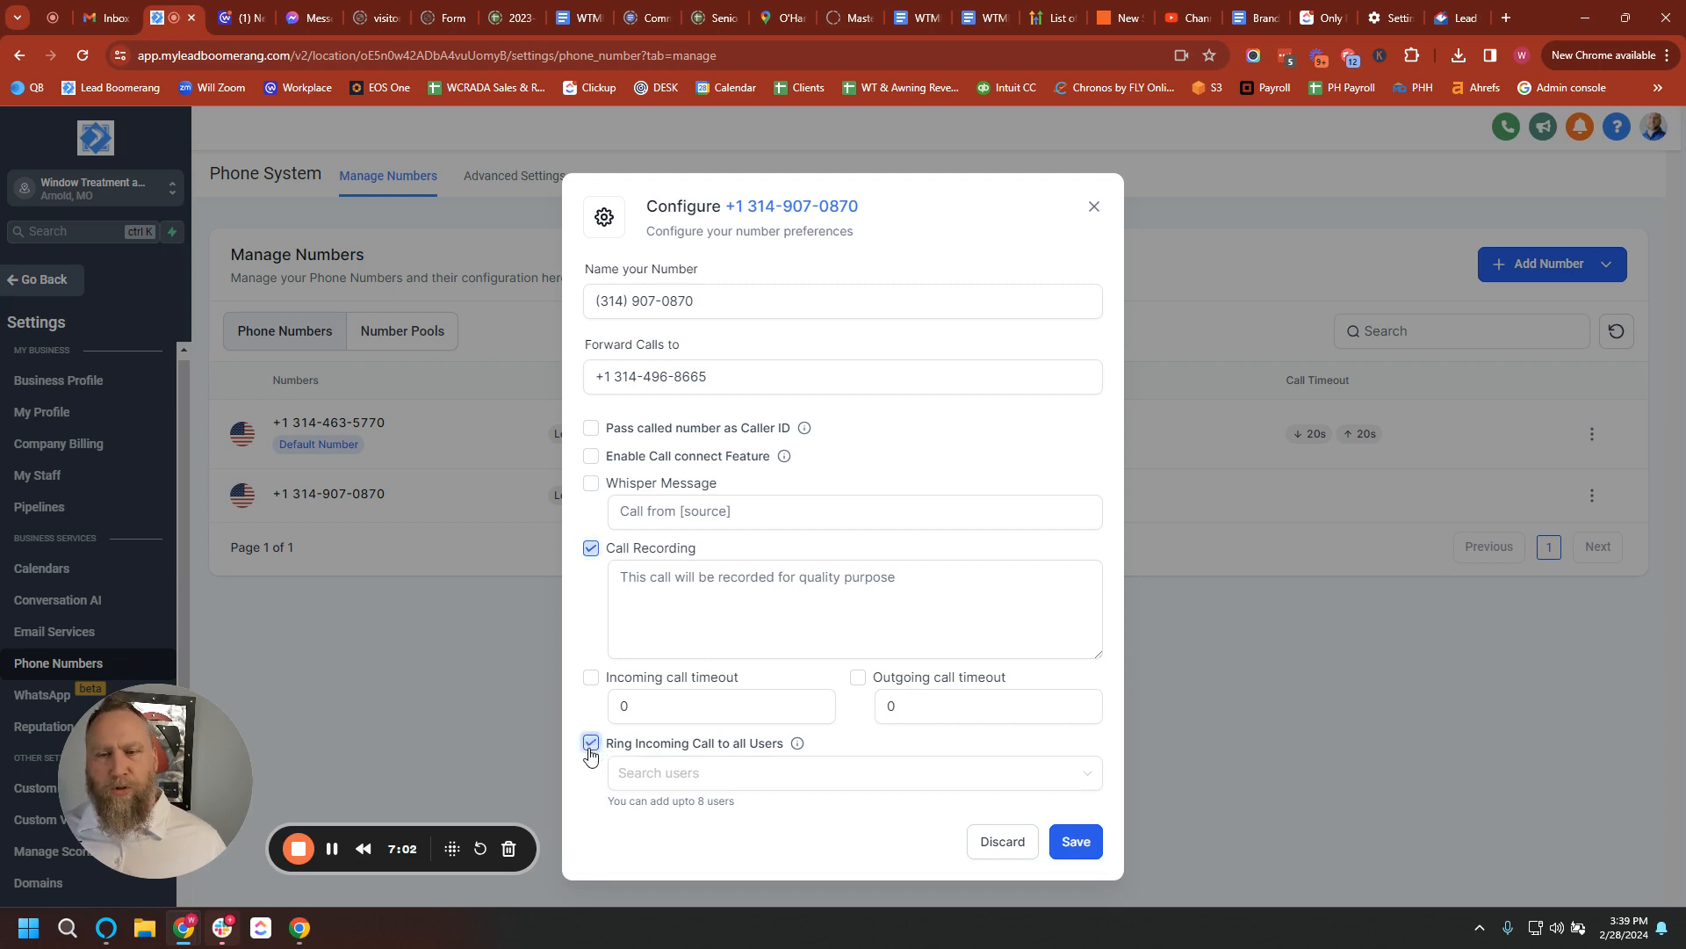
left_click(658, 774)
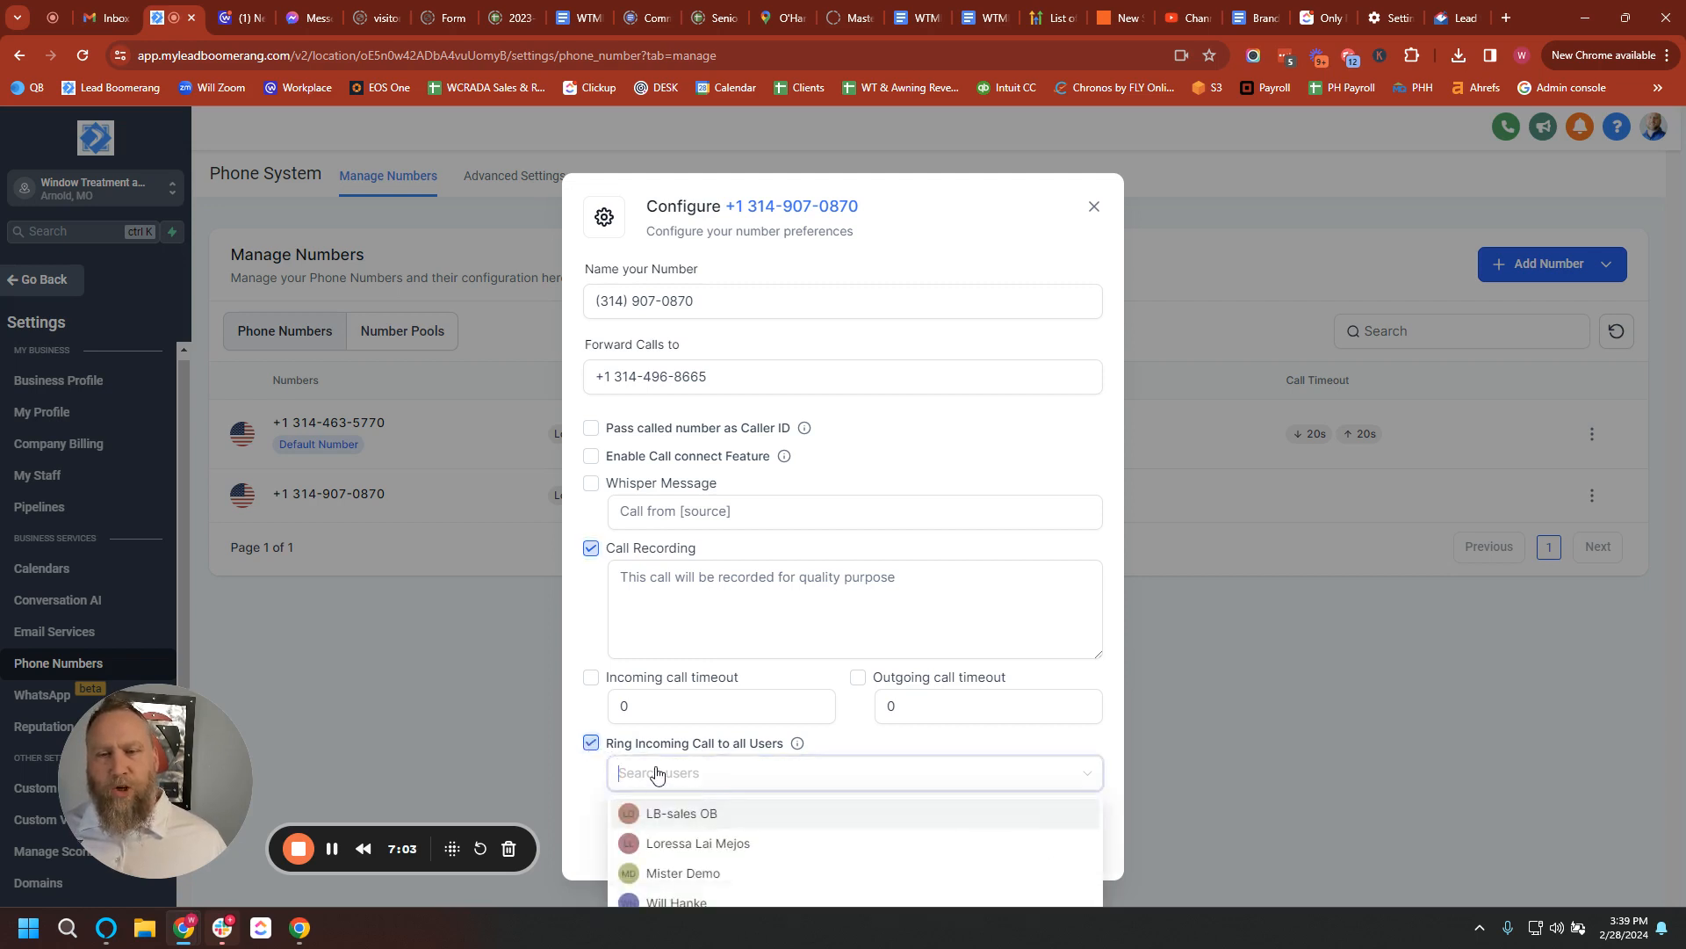
left_click(686, 876)
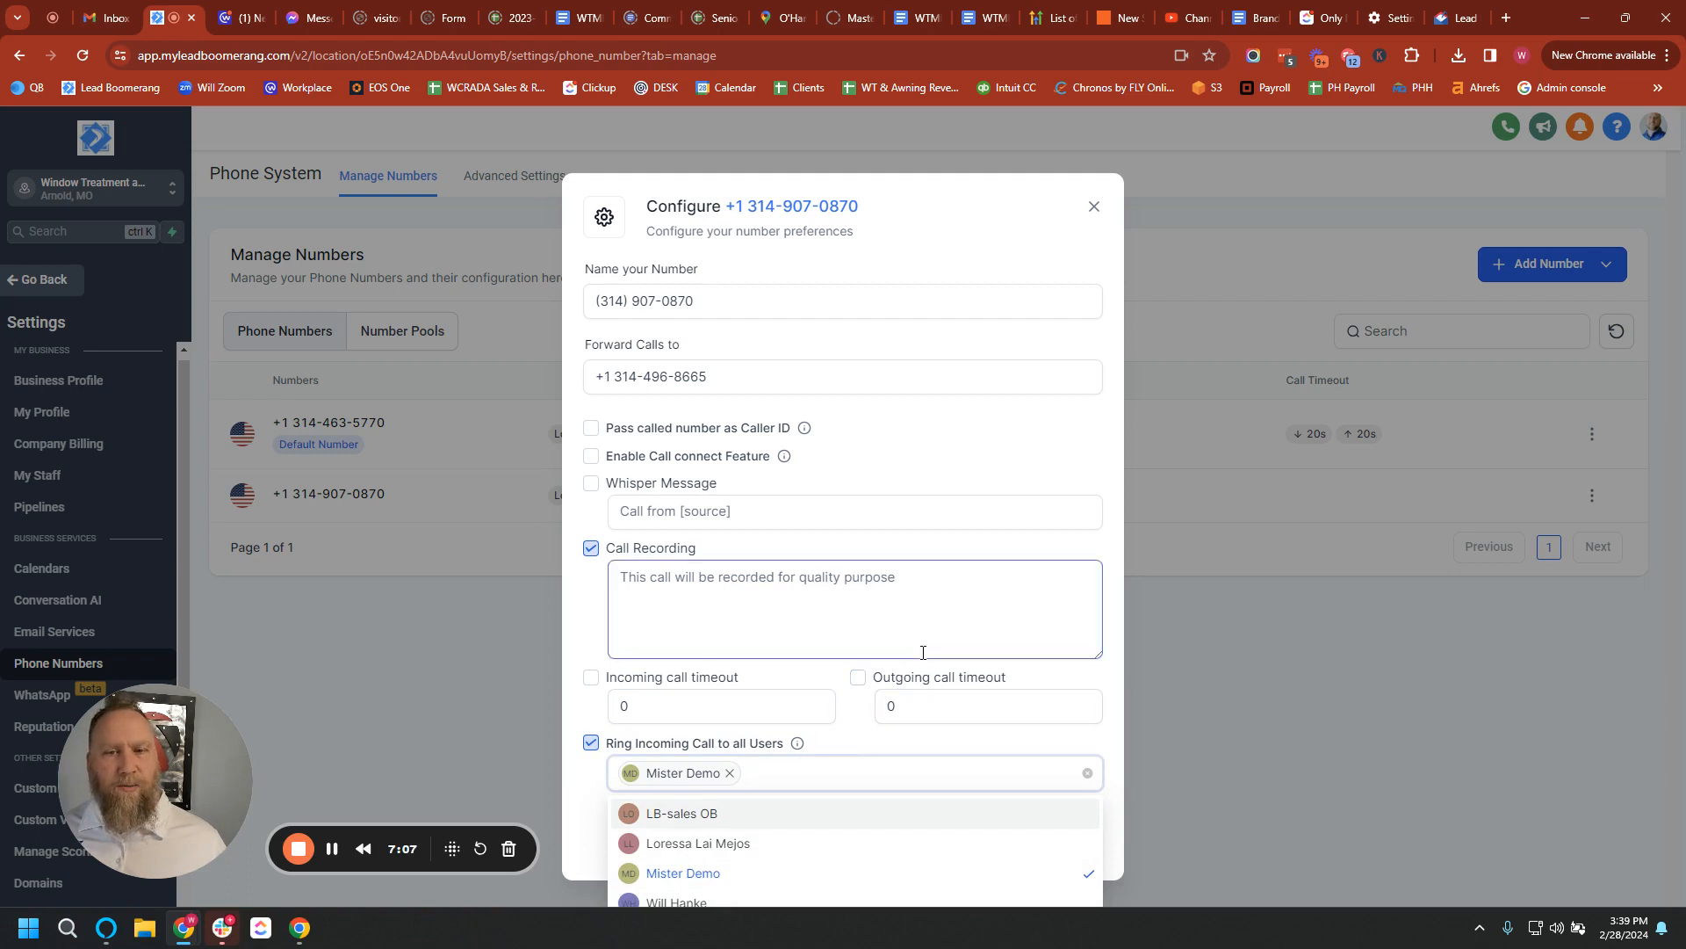
left_click(698, 901)
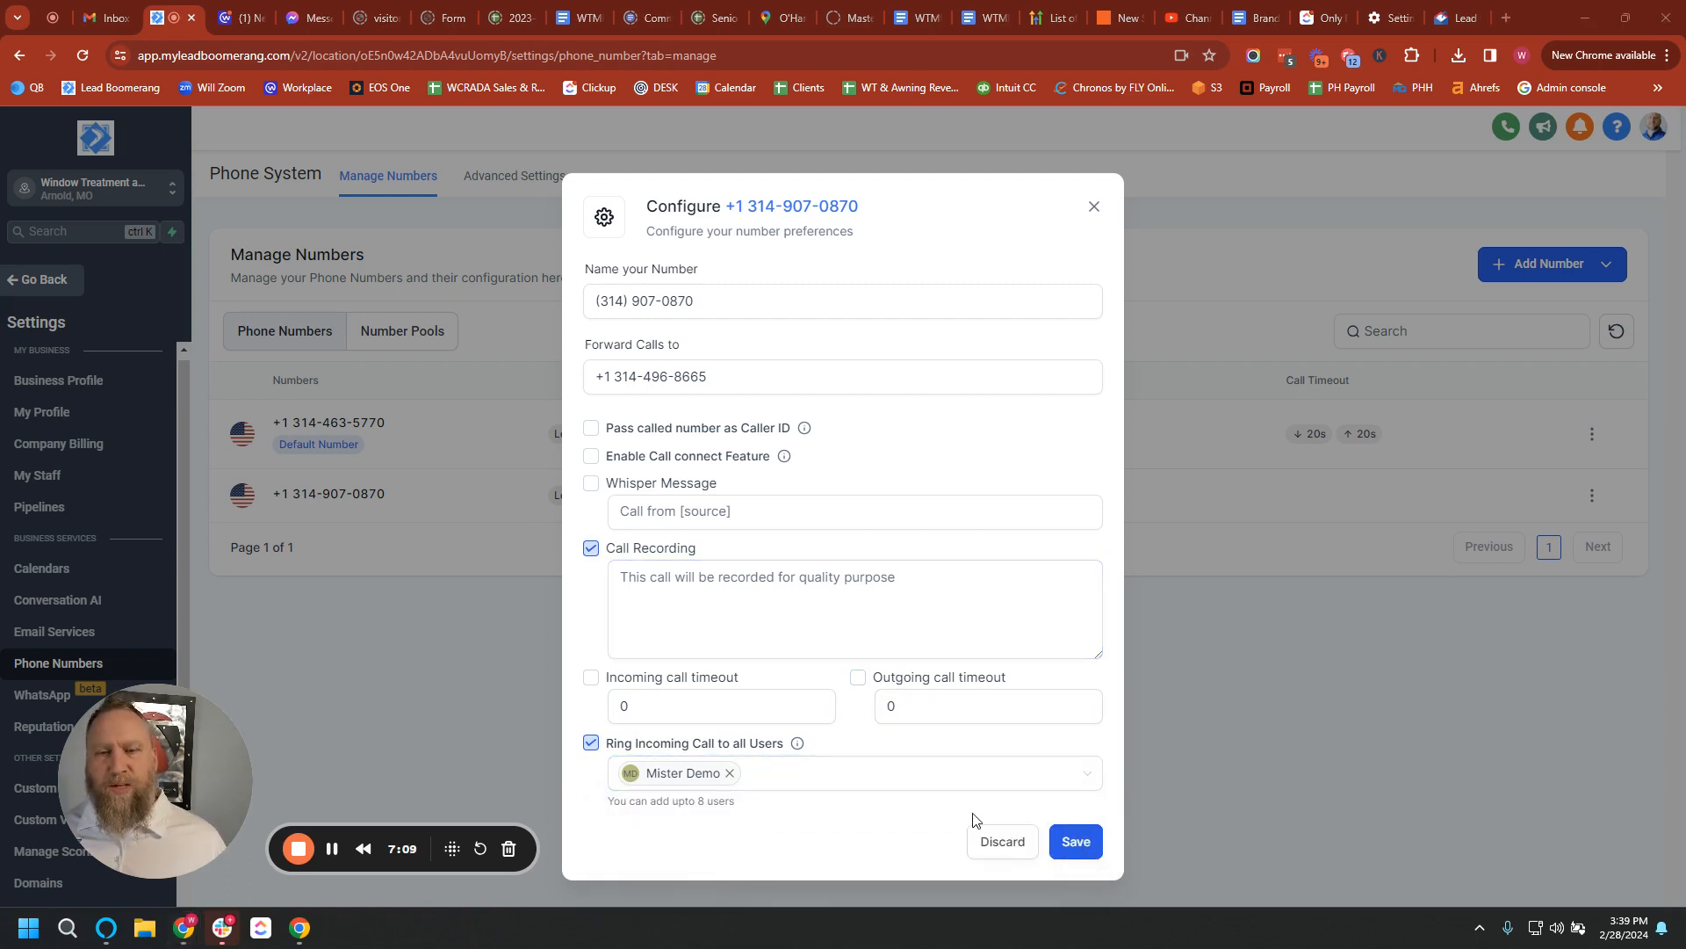
Add a second user to the ring list and save the new number's settings.
left_click(804, 786)
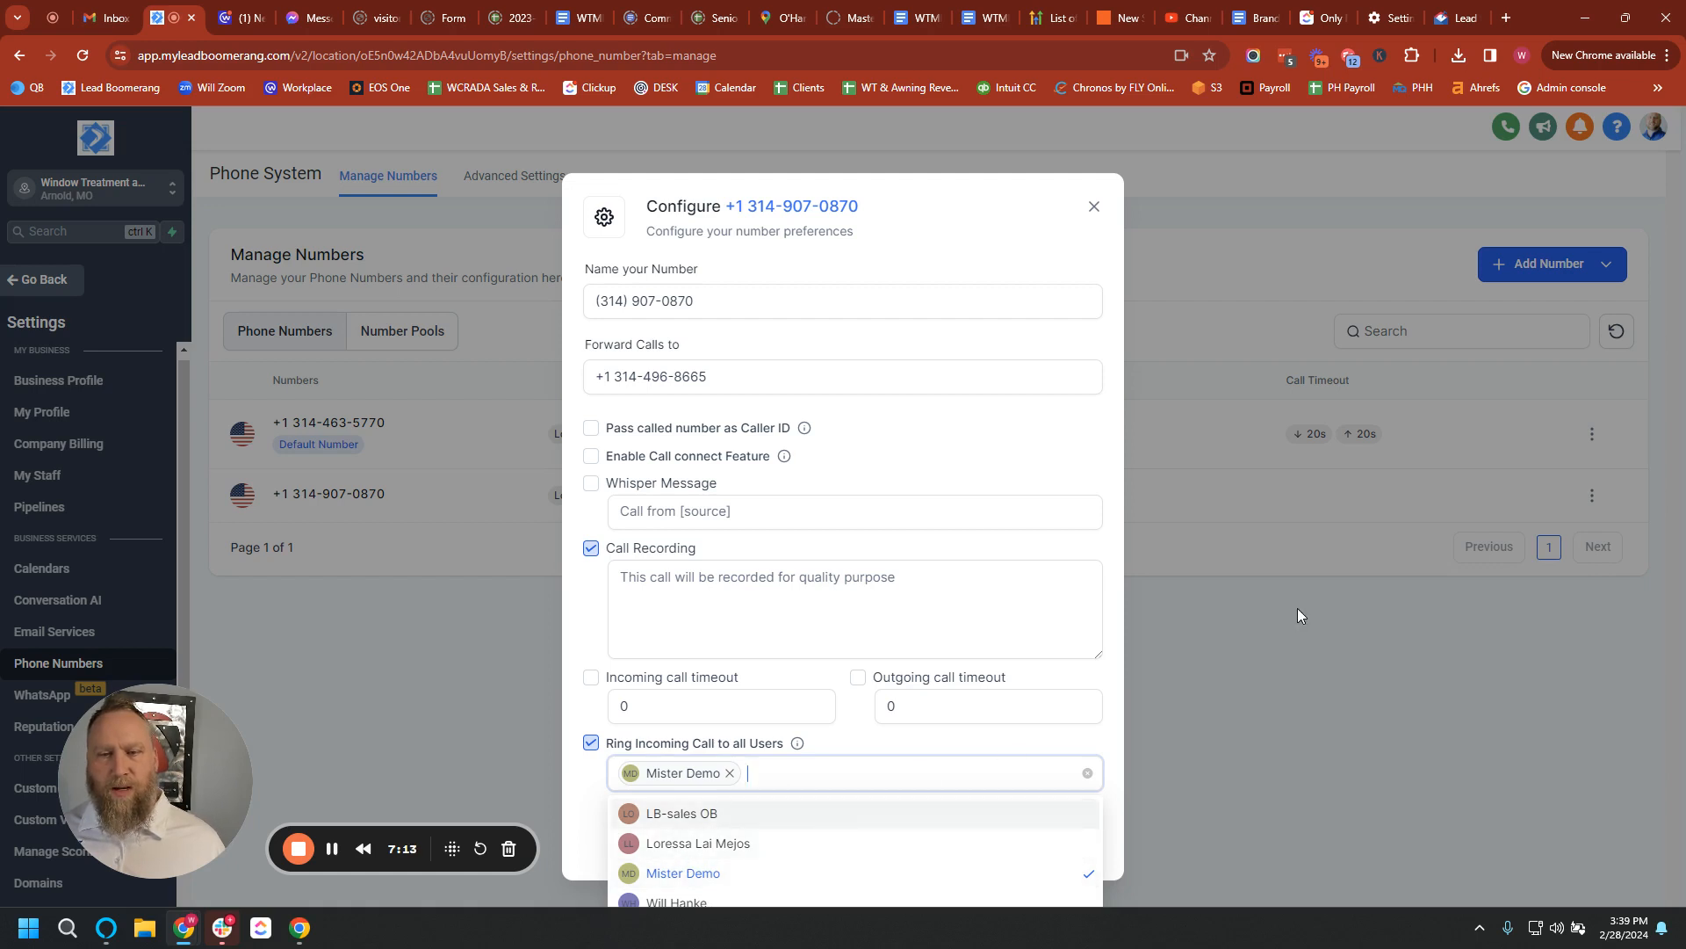
left_click(221, 928)
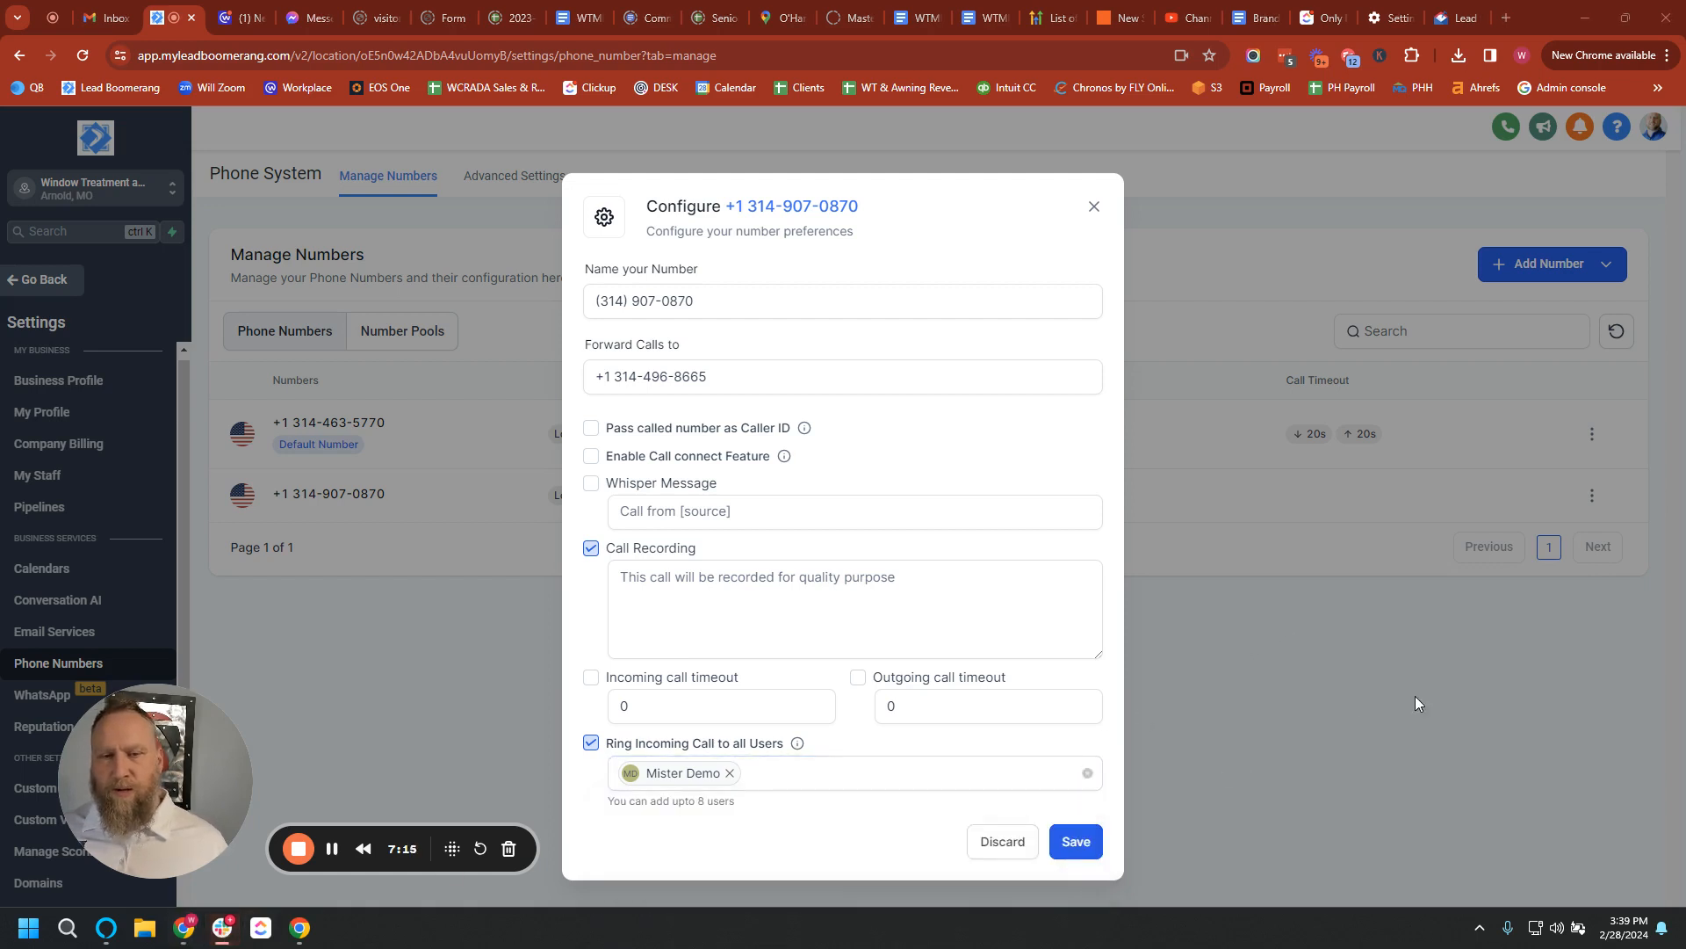
left_click(828, 771)
left_click(694, 903)
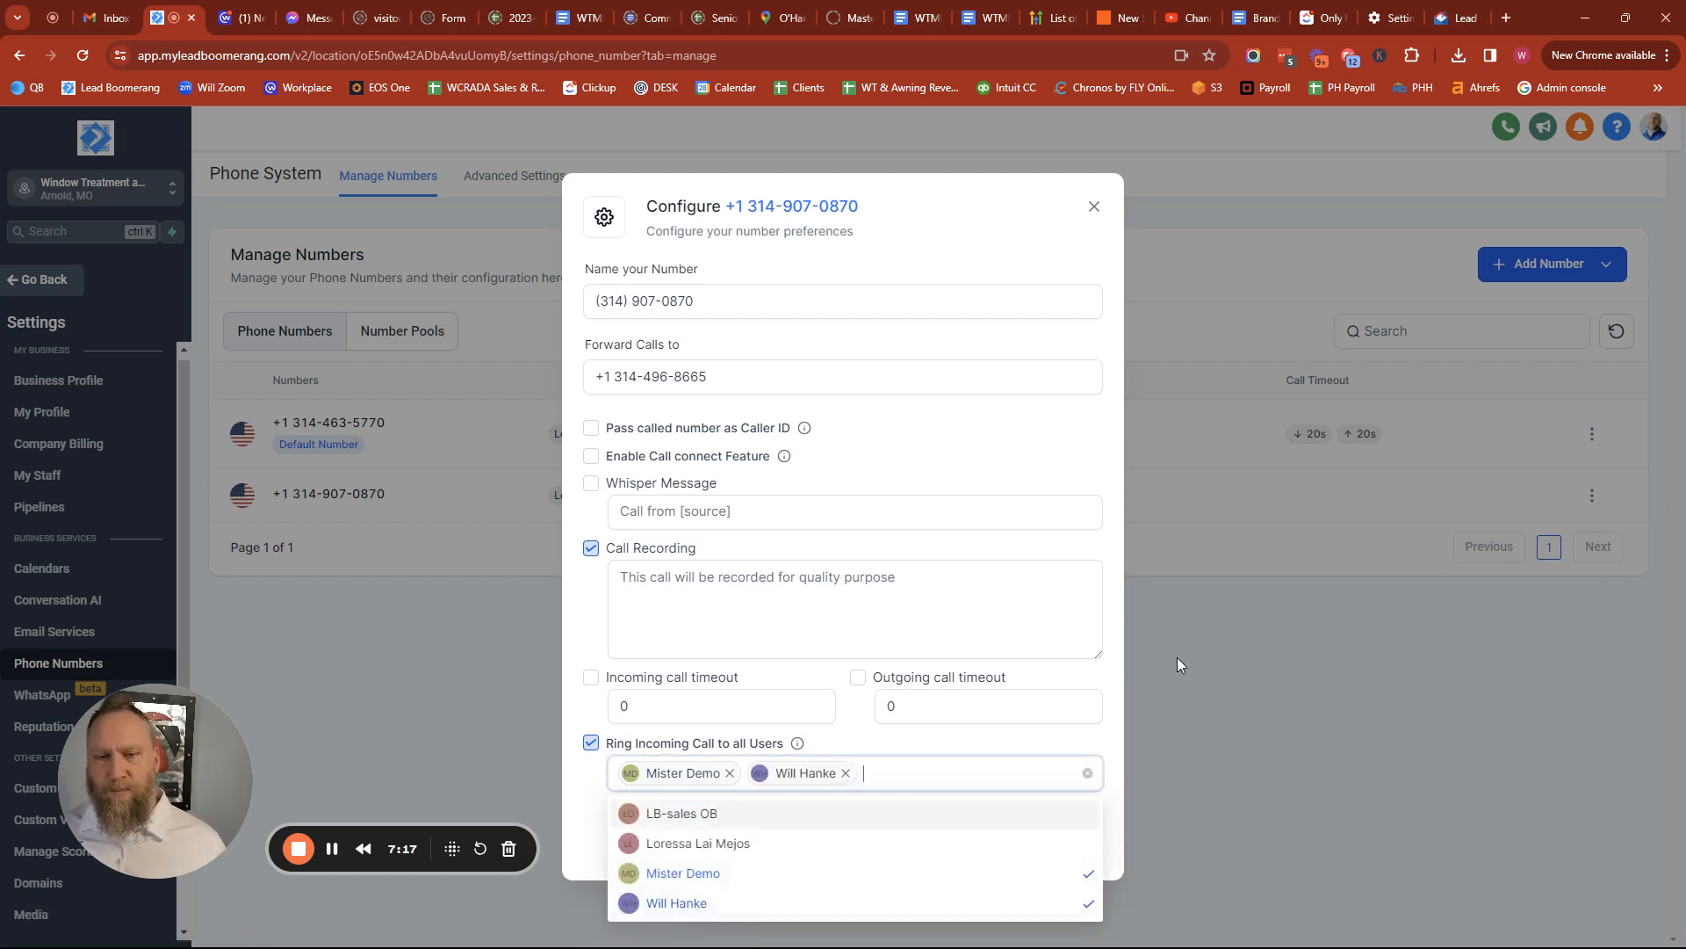
left_click(1246, 729)
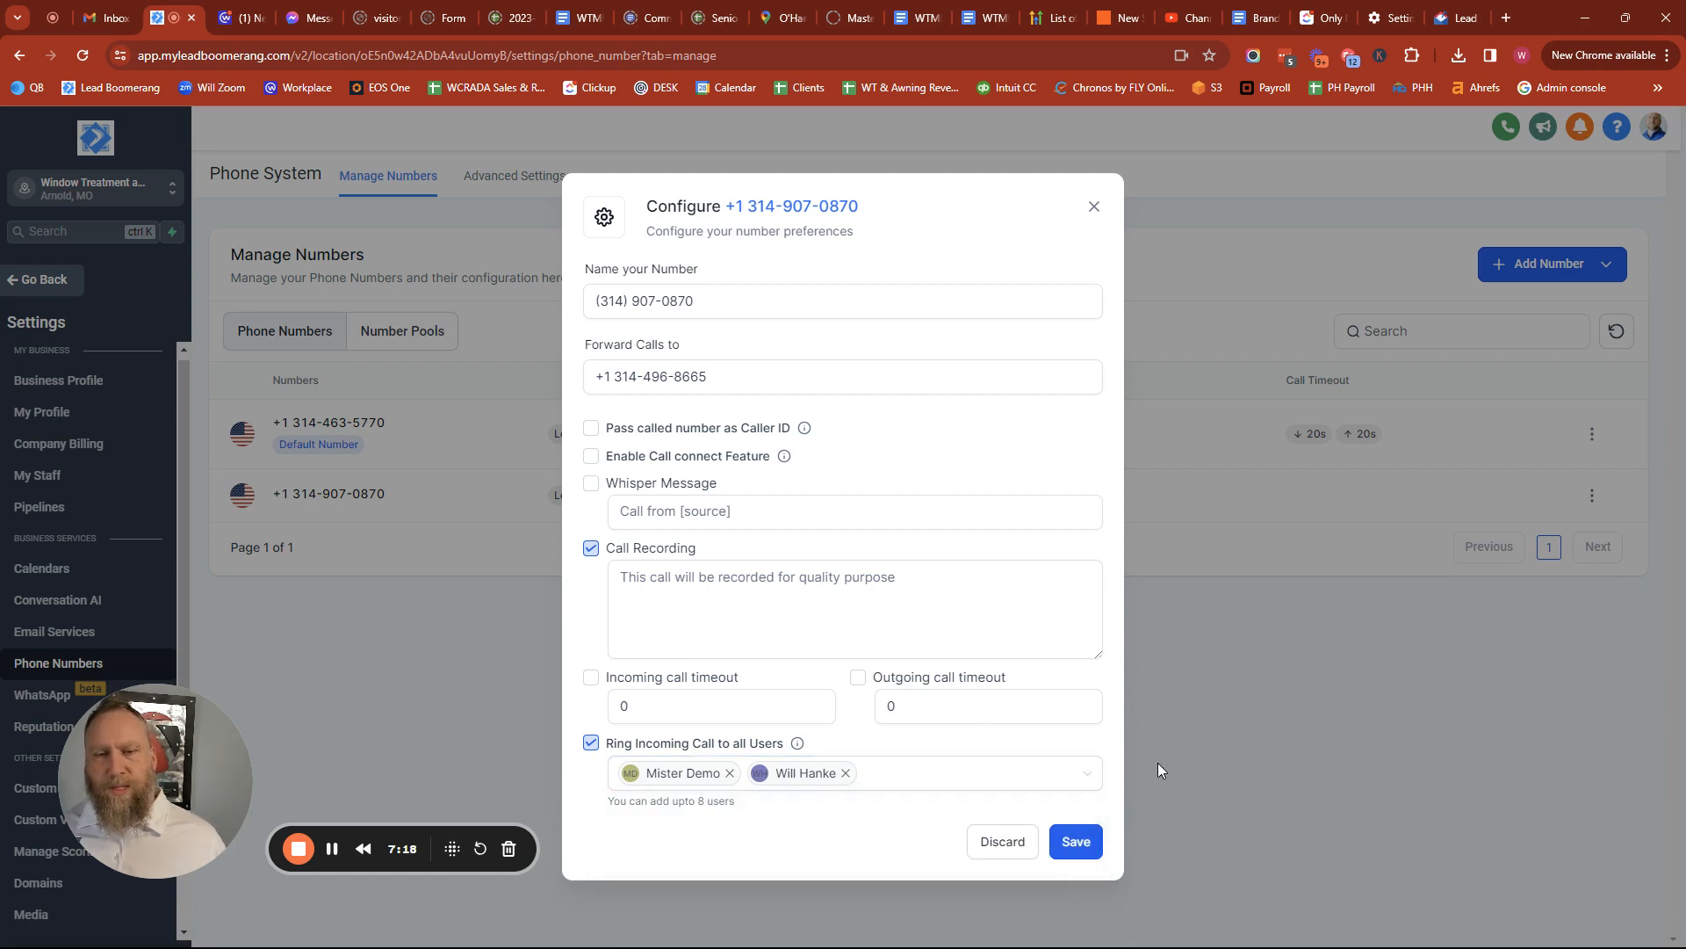
left_click(1074, 844)
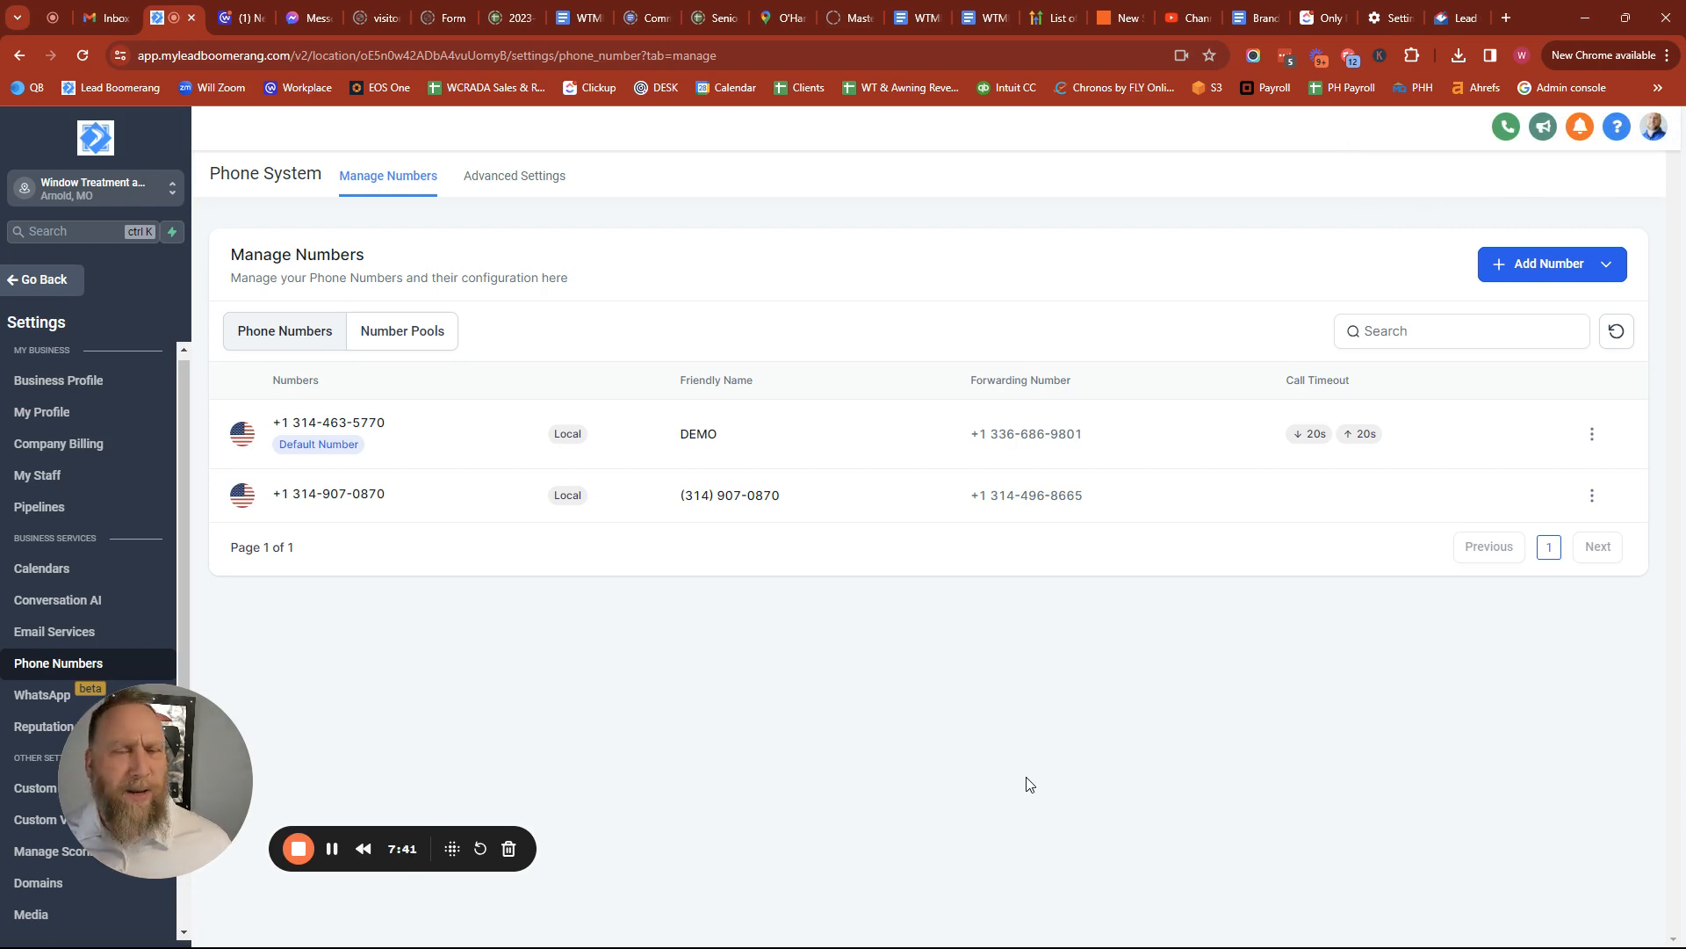
Highlight the new 314 line's forwarding number in the Manage Numbers table, then clear it.
left_click_drag(1118, 488, 969, 555)
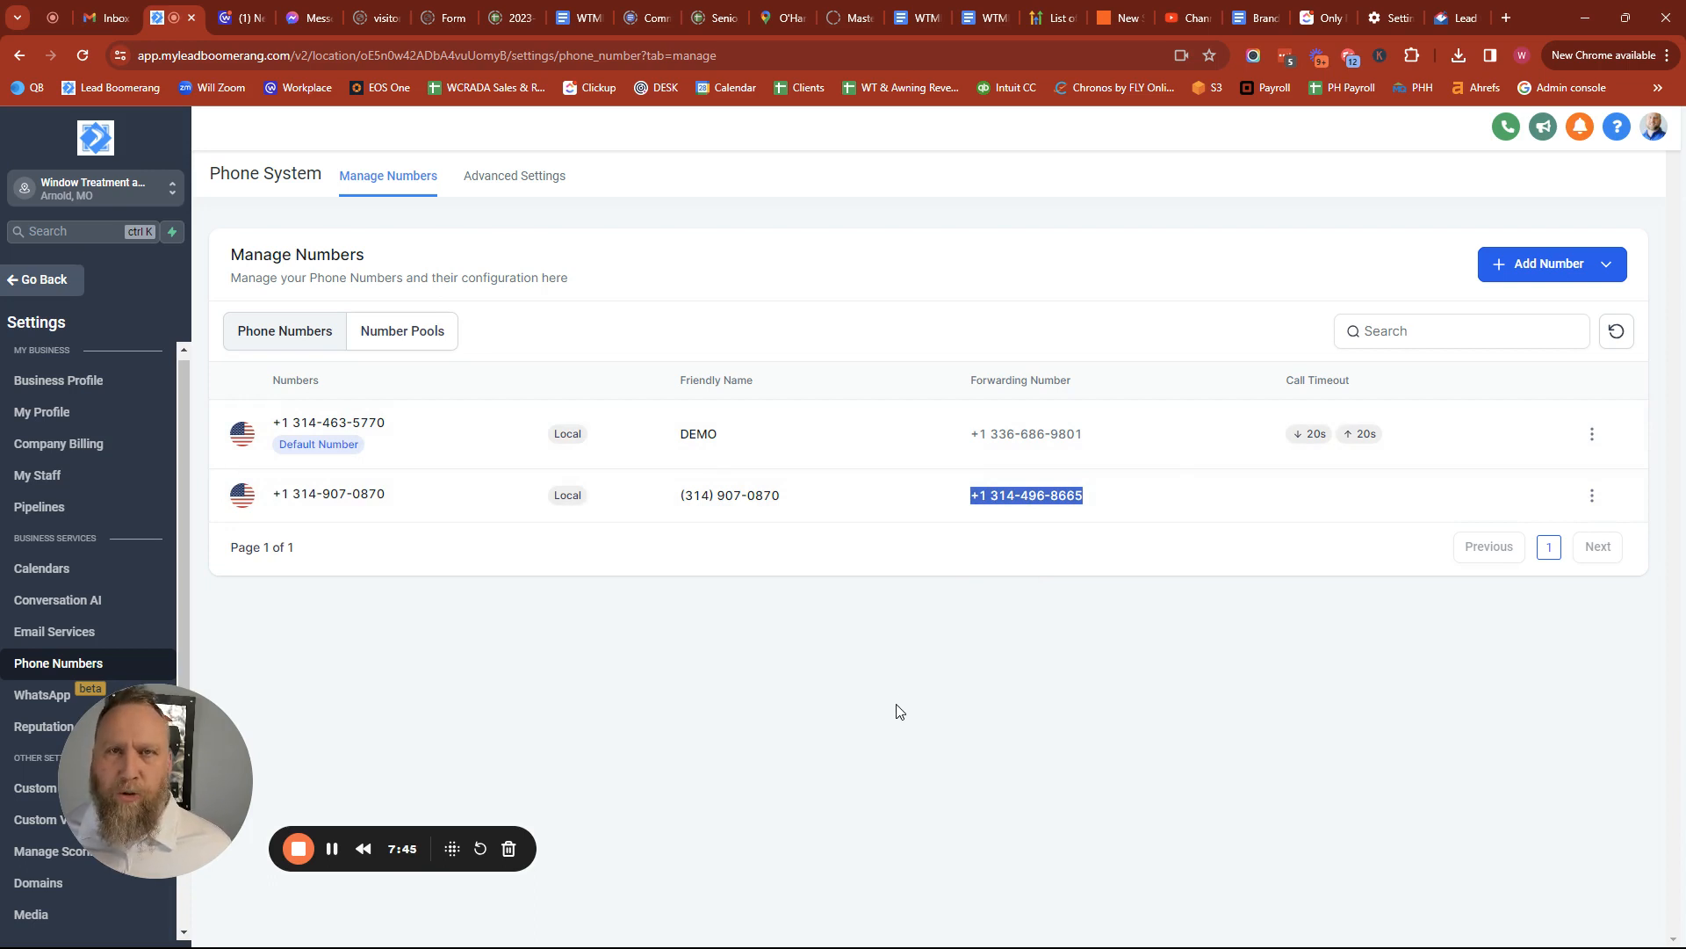
left_click(957, 720)
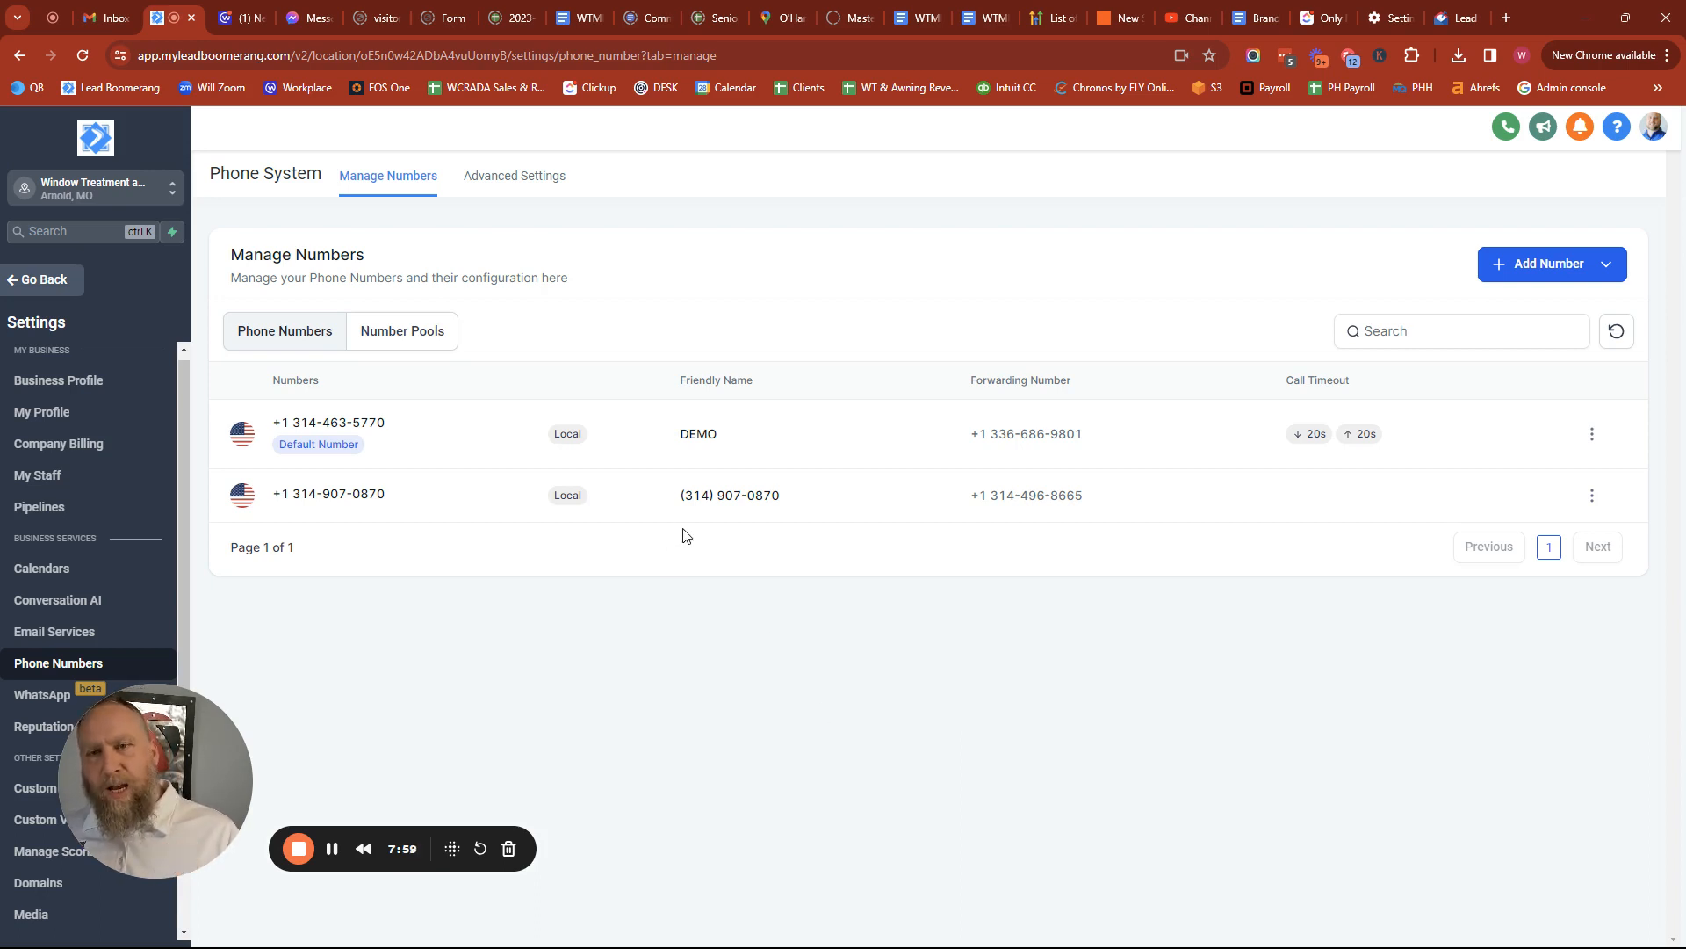
left_click(1553, 266)
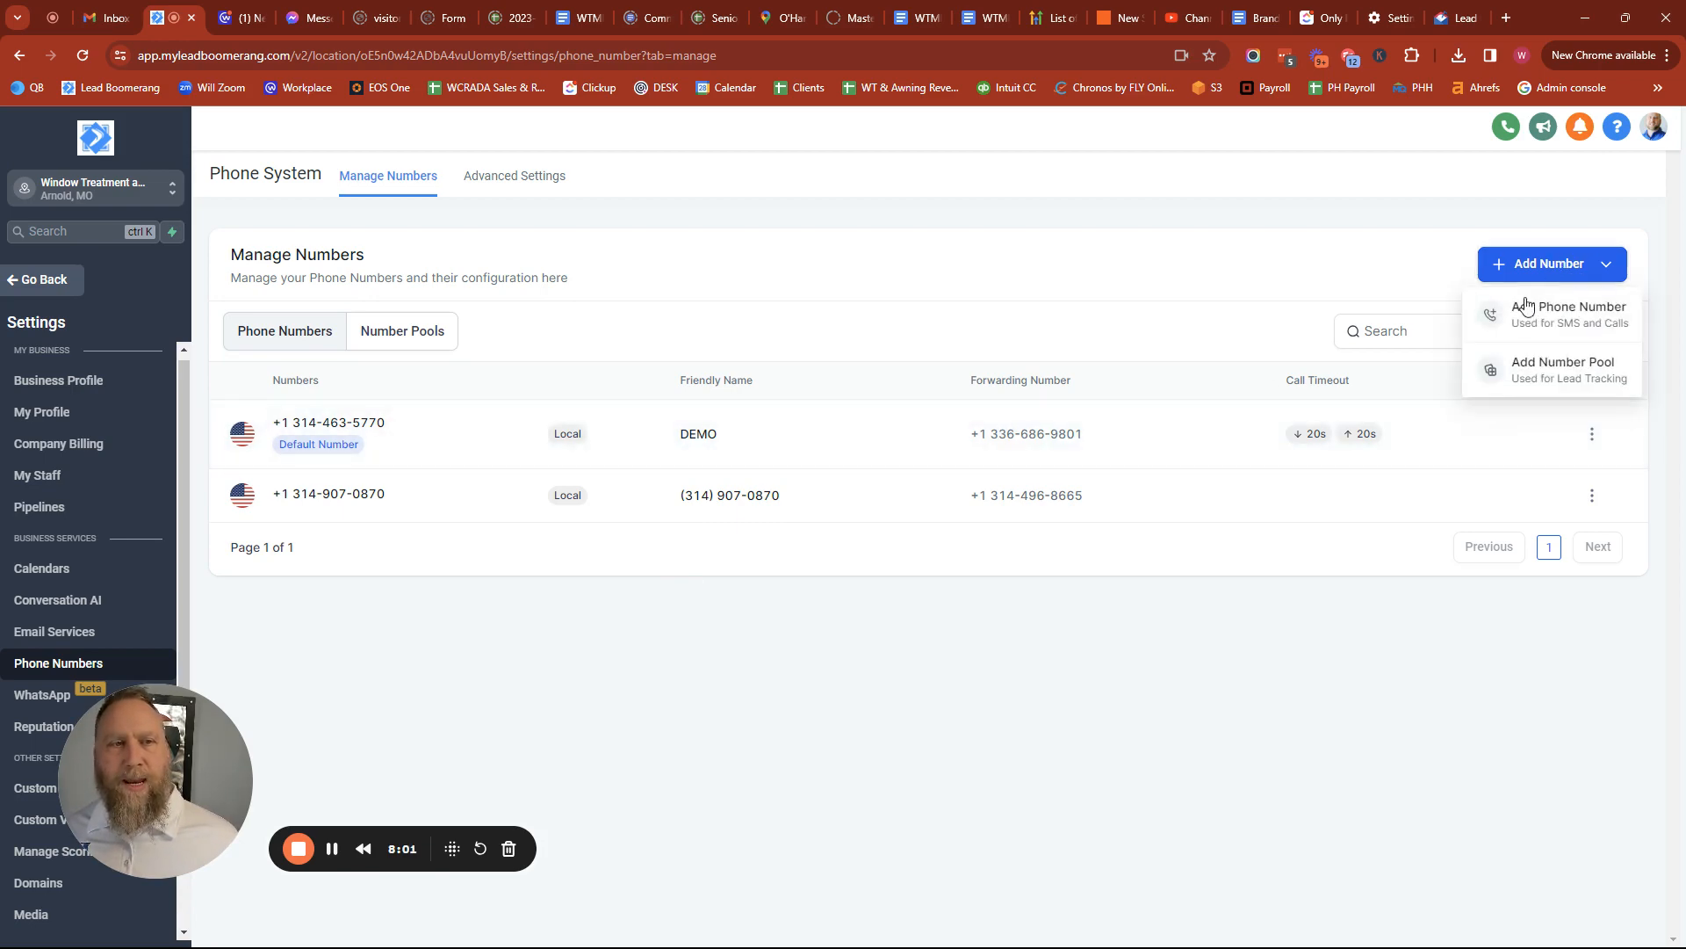
left_click(1523, 314)
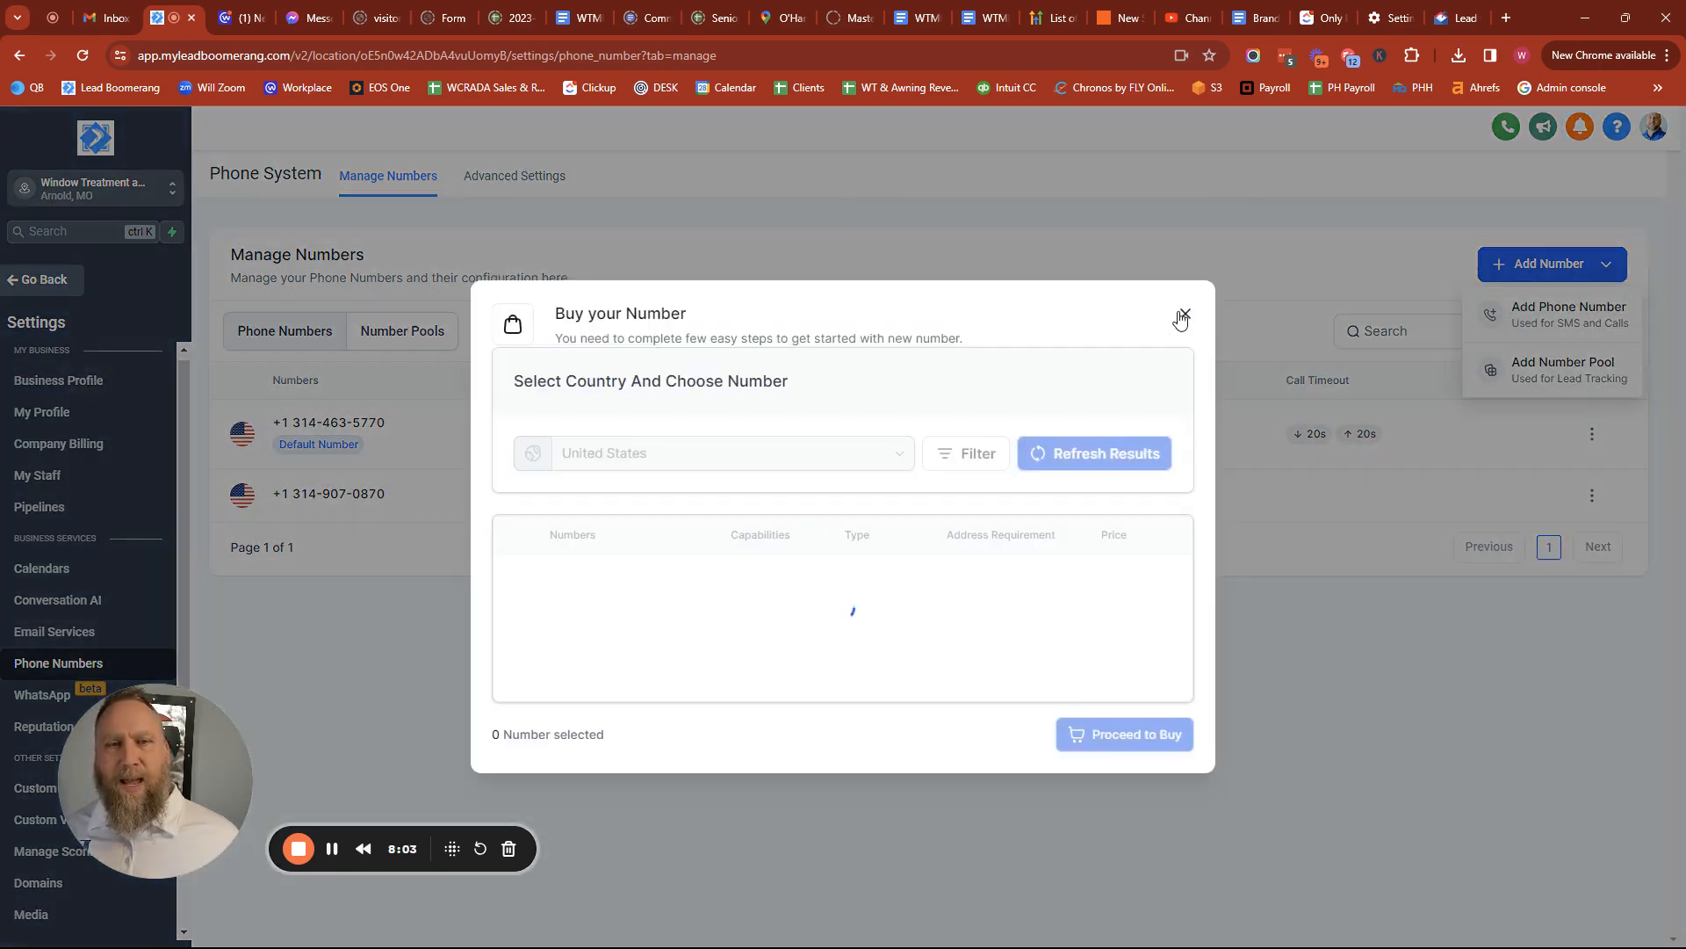
key("Escape")
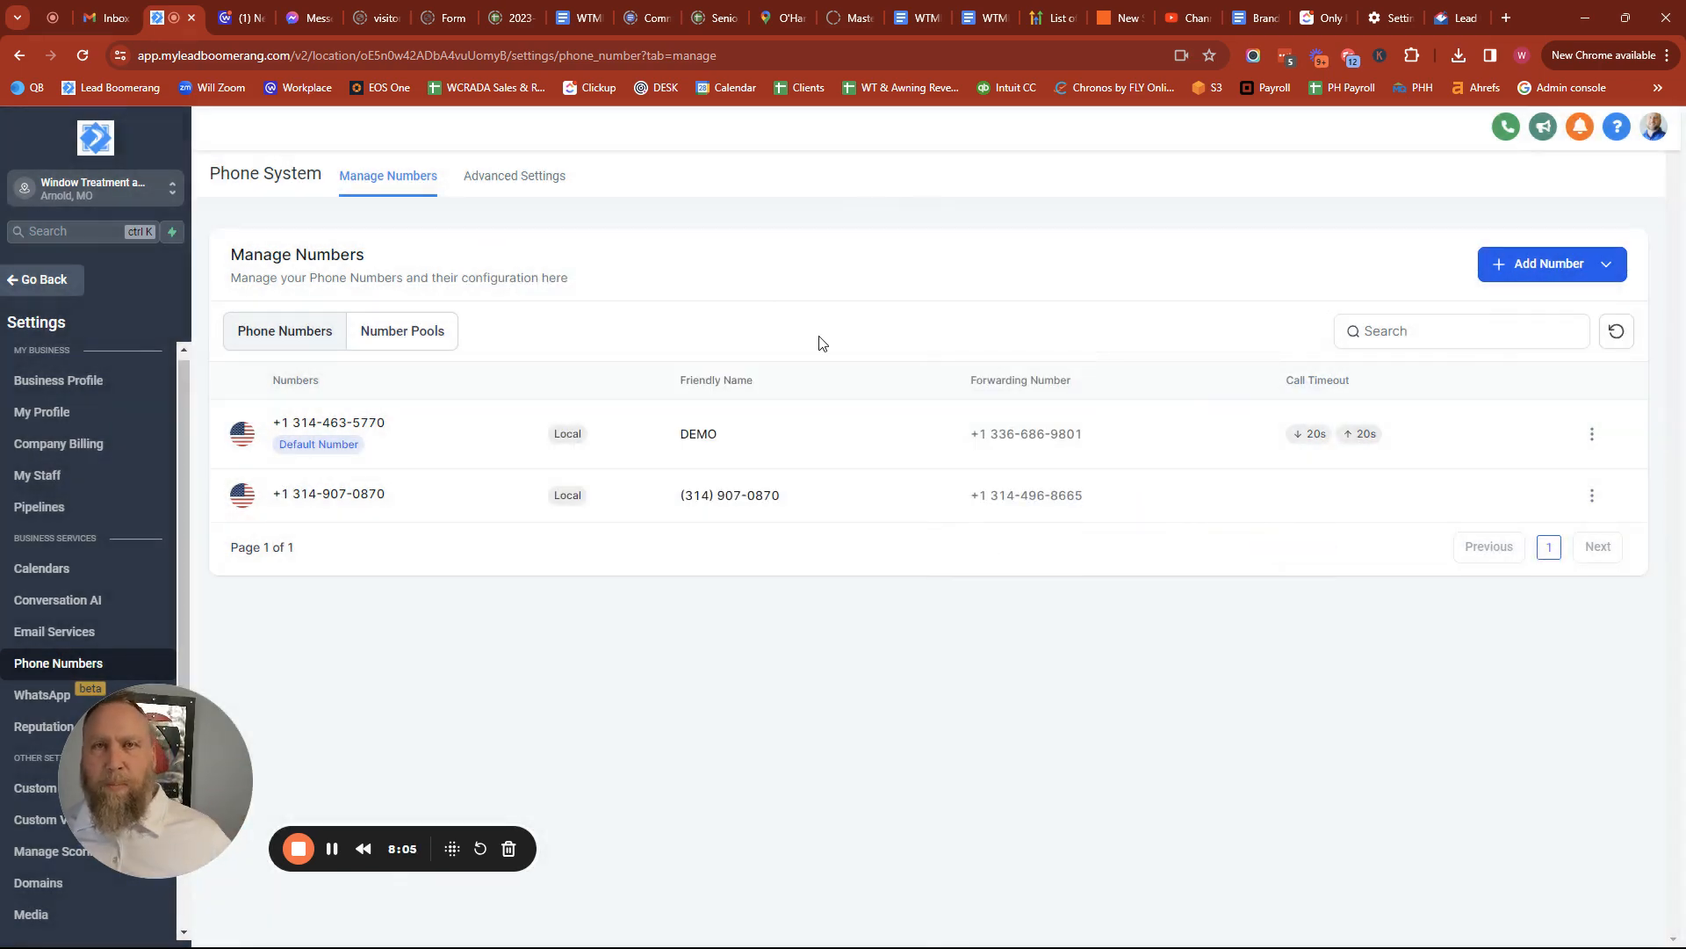